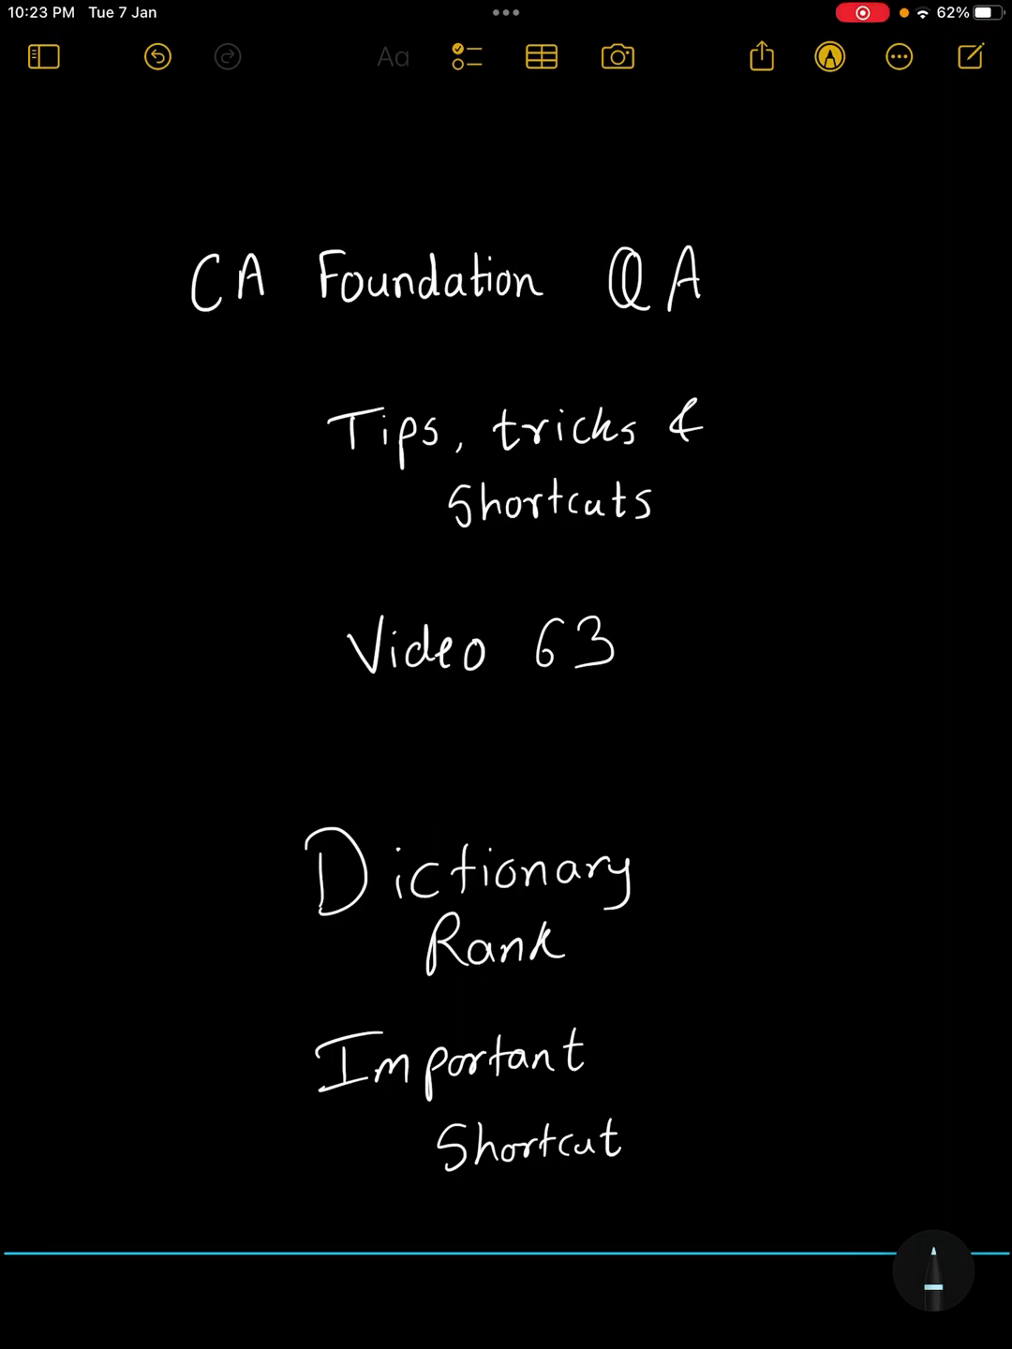
scroll(506, 738, "down", 10)
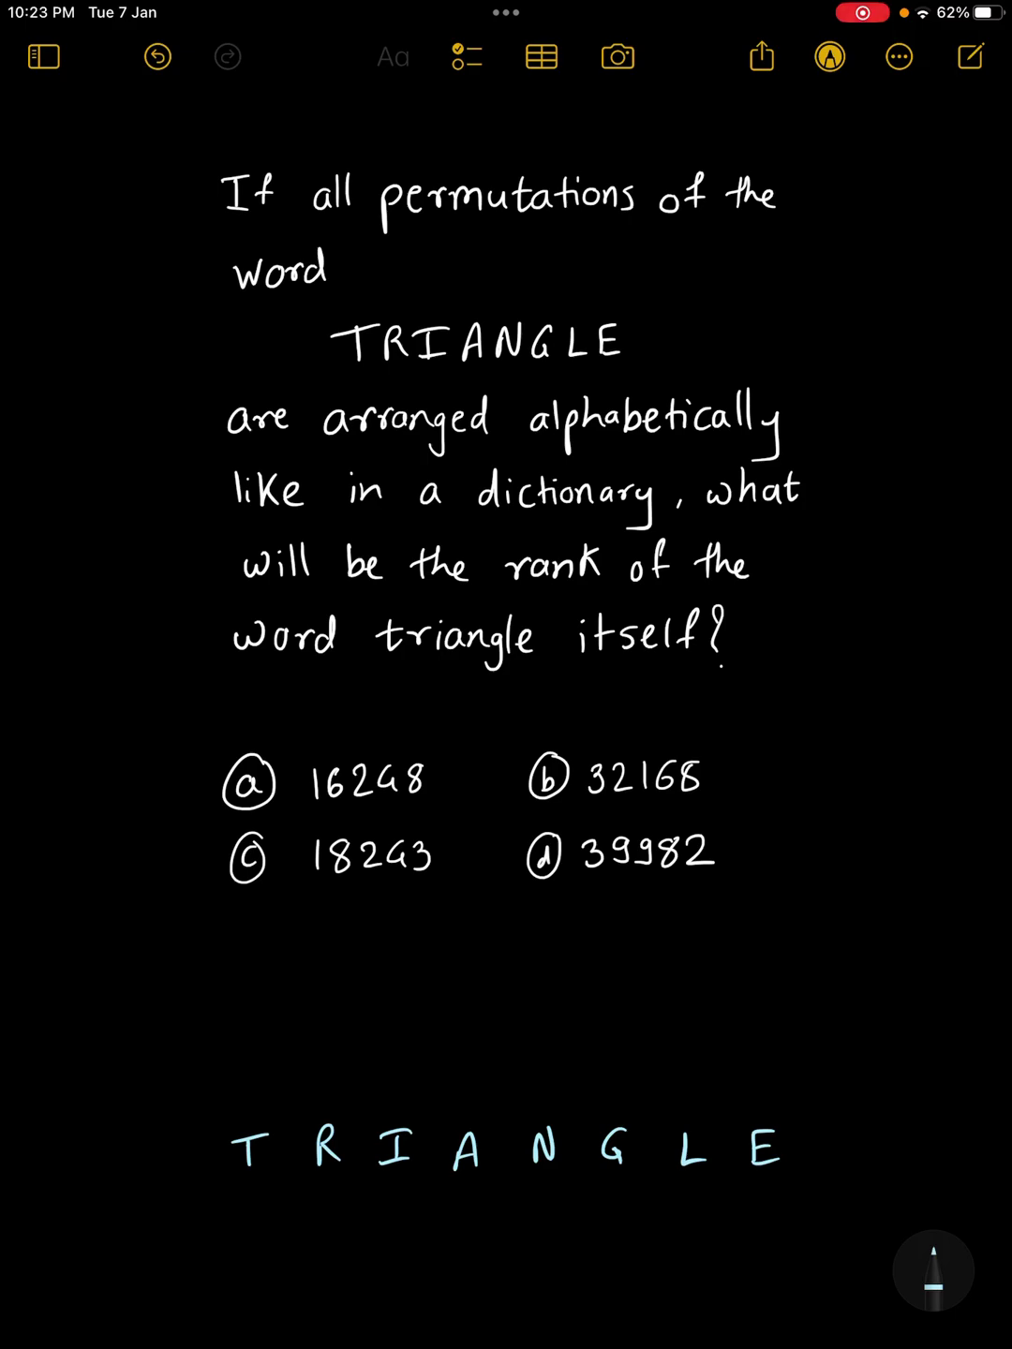
scroll(505, 632, "down", 2)
scroll(506, 632, "up", 1)
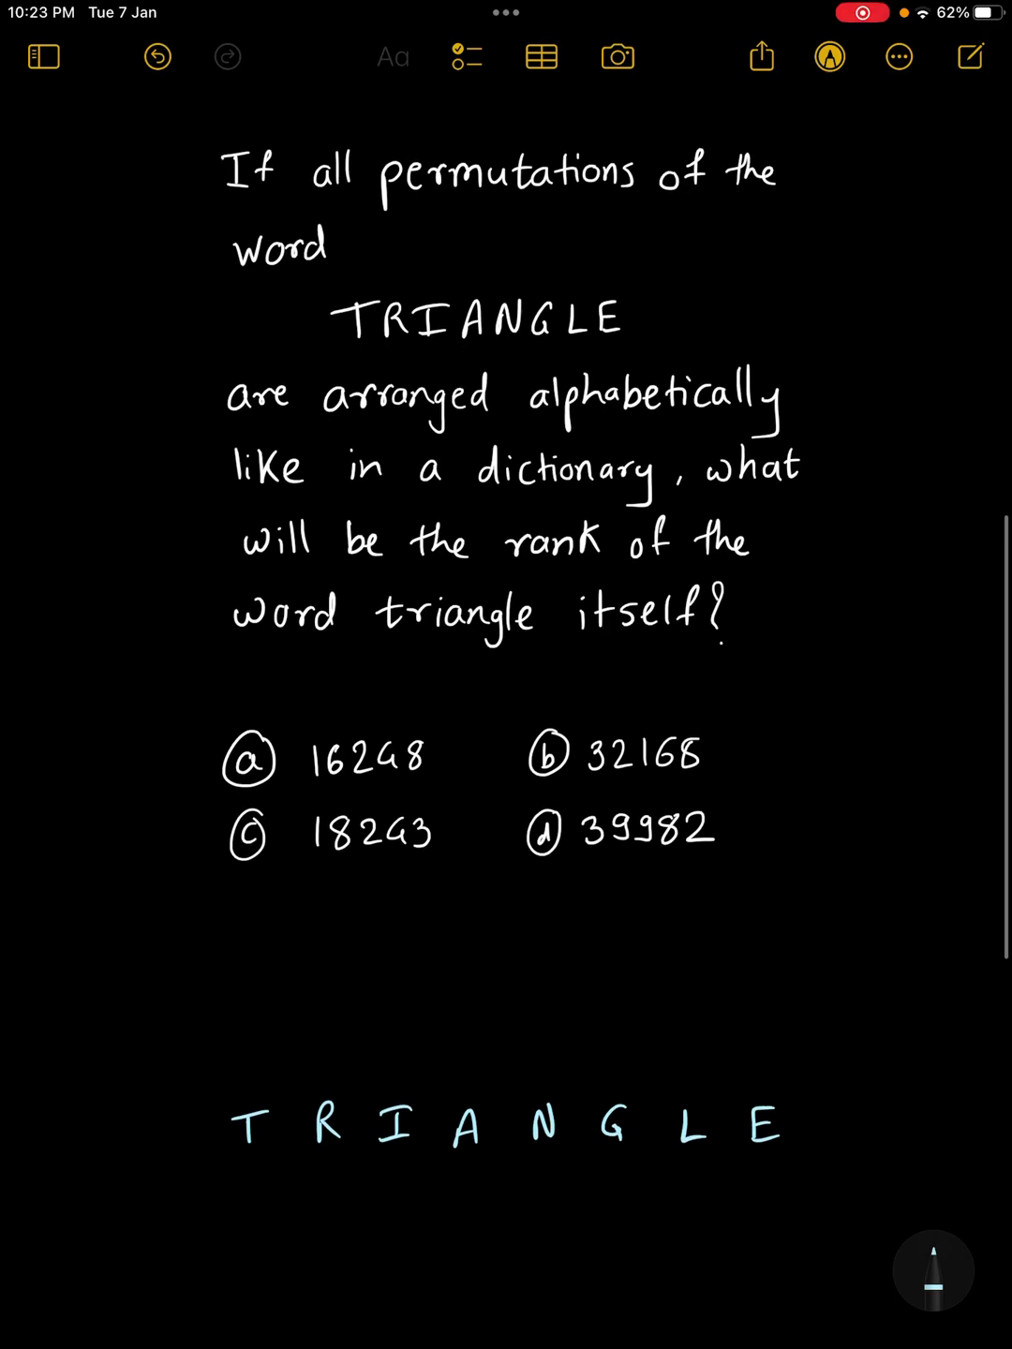
Underline the word TRIANGLE in the dictionary-rank question
left_click_drag(344, 354, 599, 345)
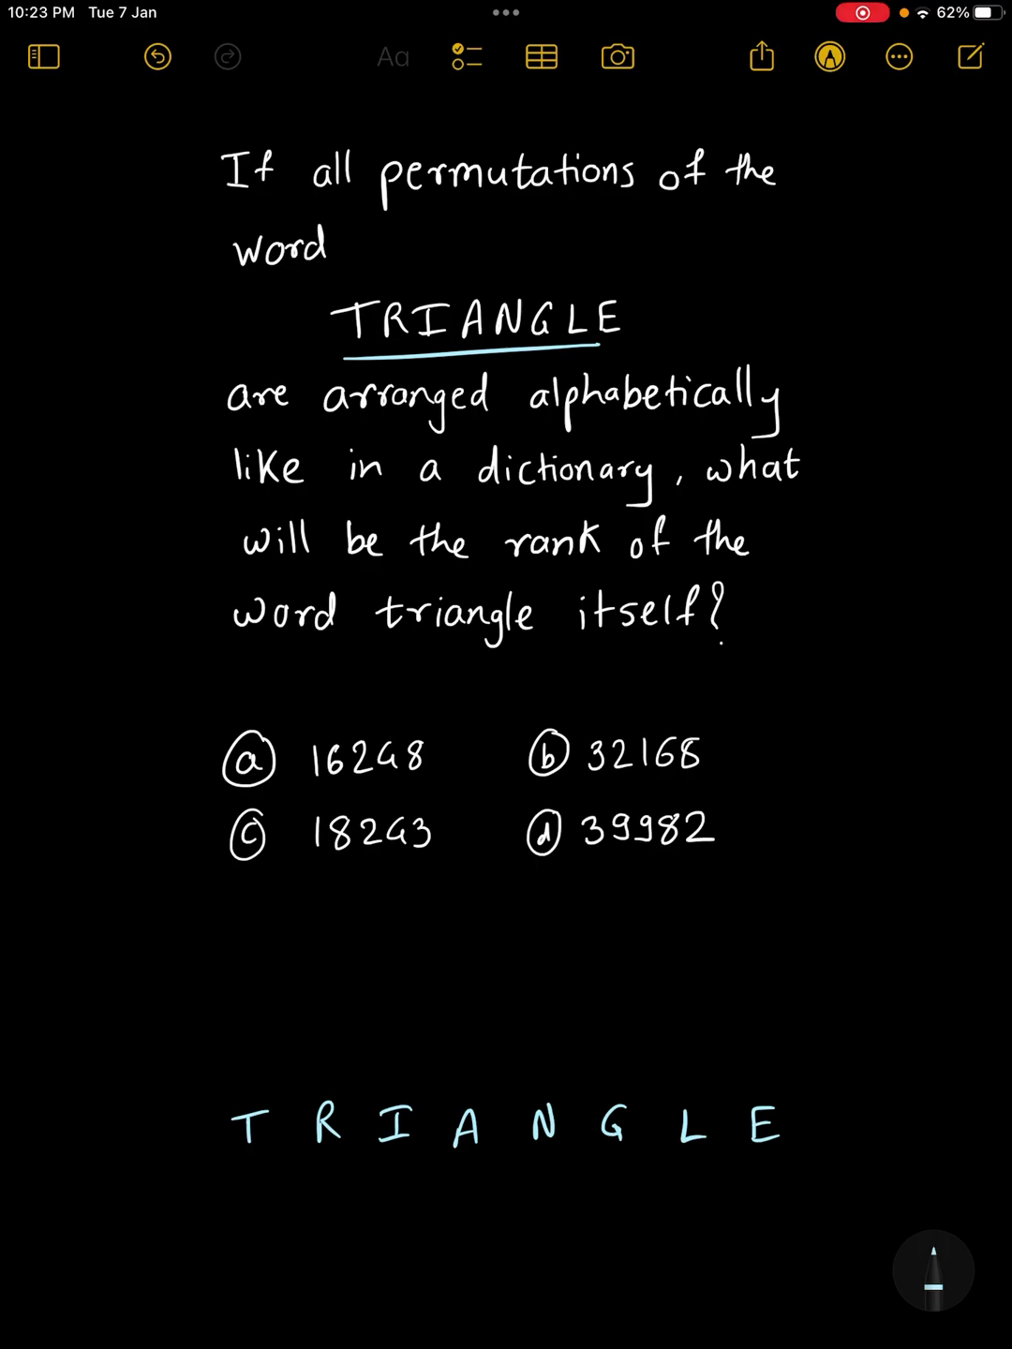
Apply a square grid from Lines & Grids to the handwritten note
left_click(898, 56)
left_click(699, 310)
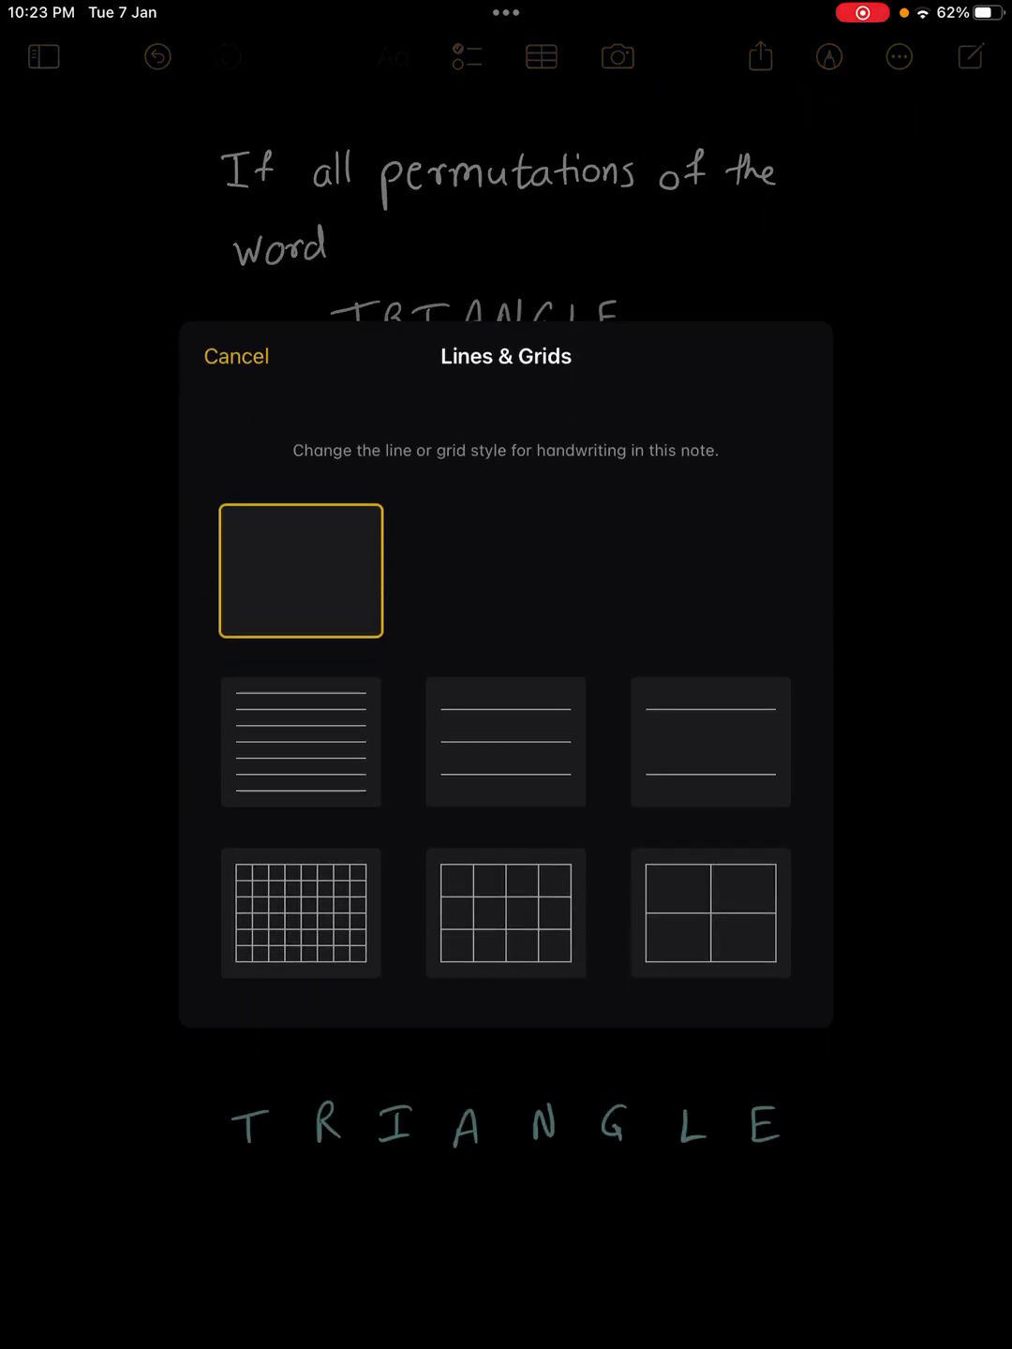
left_click(709, 914)
scroll(506, 737, "down", 8)
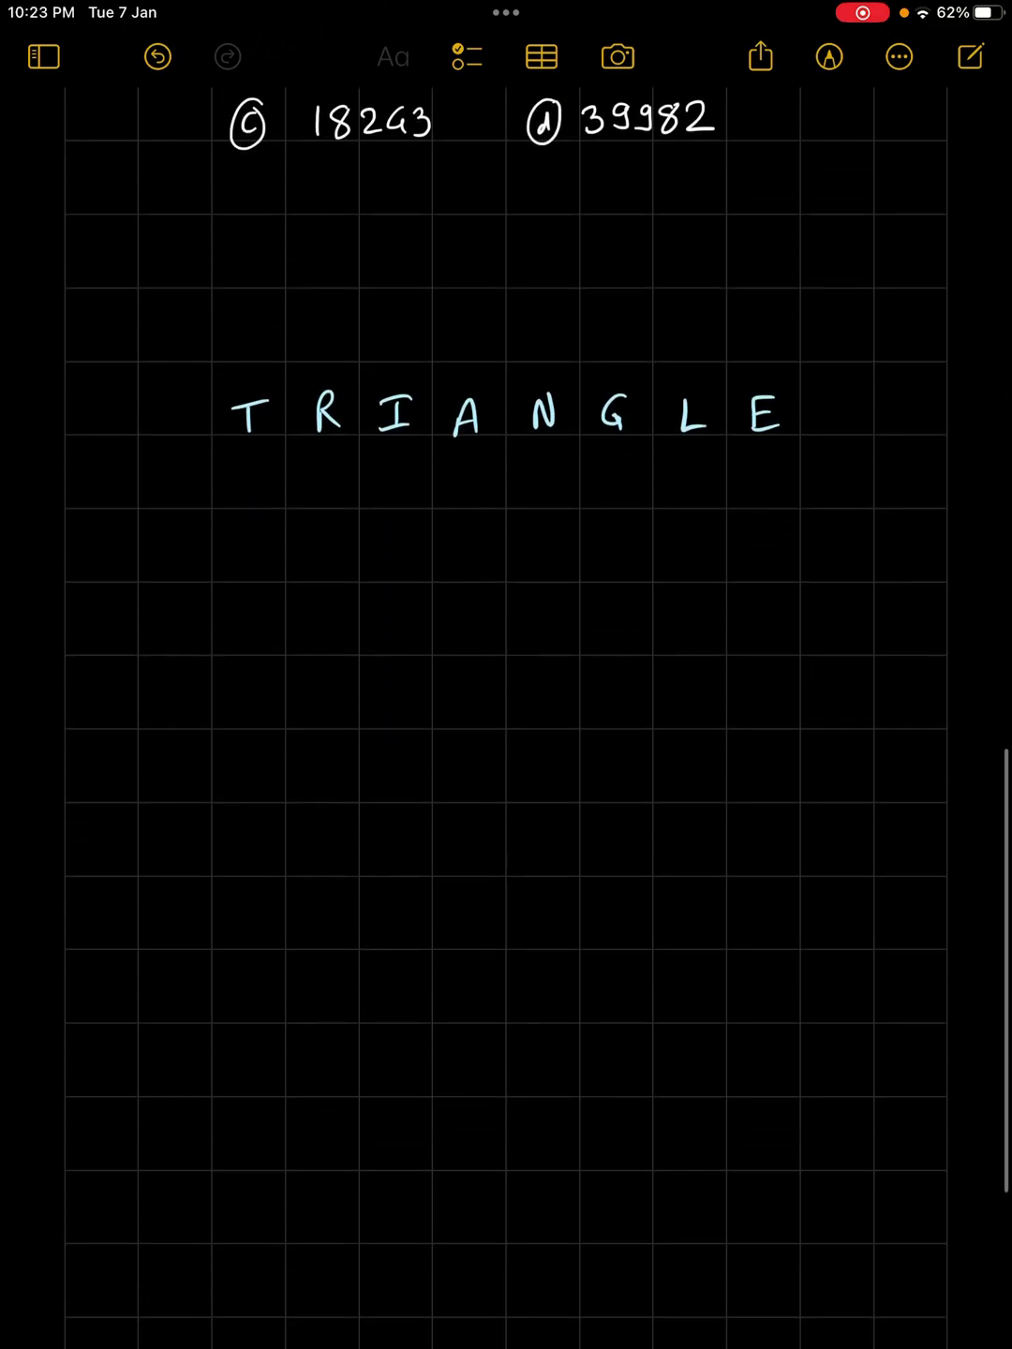
scroll(506, 675, "up", 5)
scroll(506, 675, "up", 5)
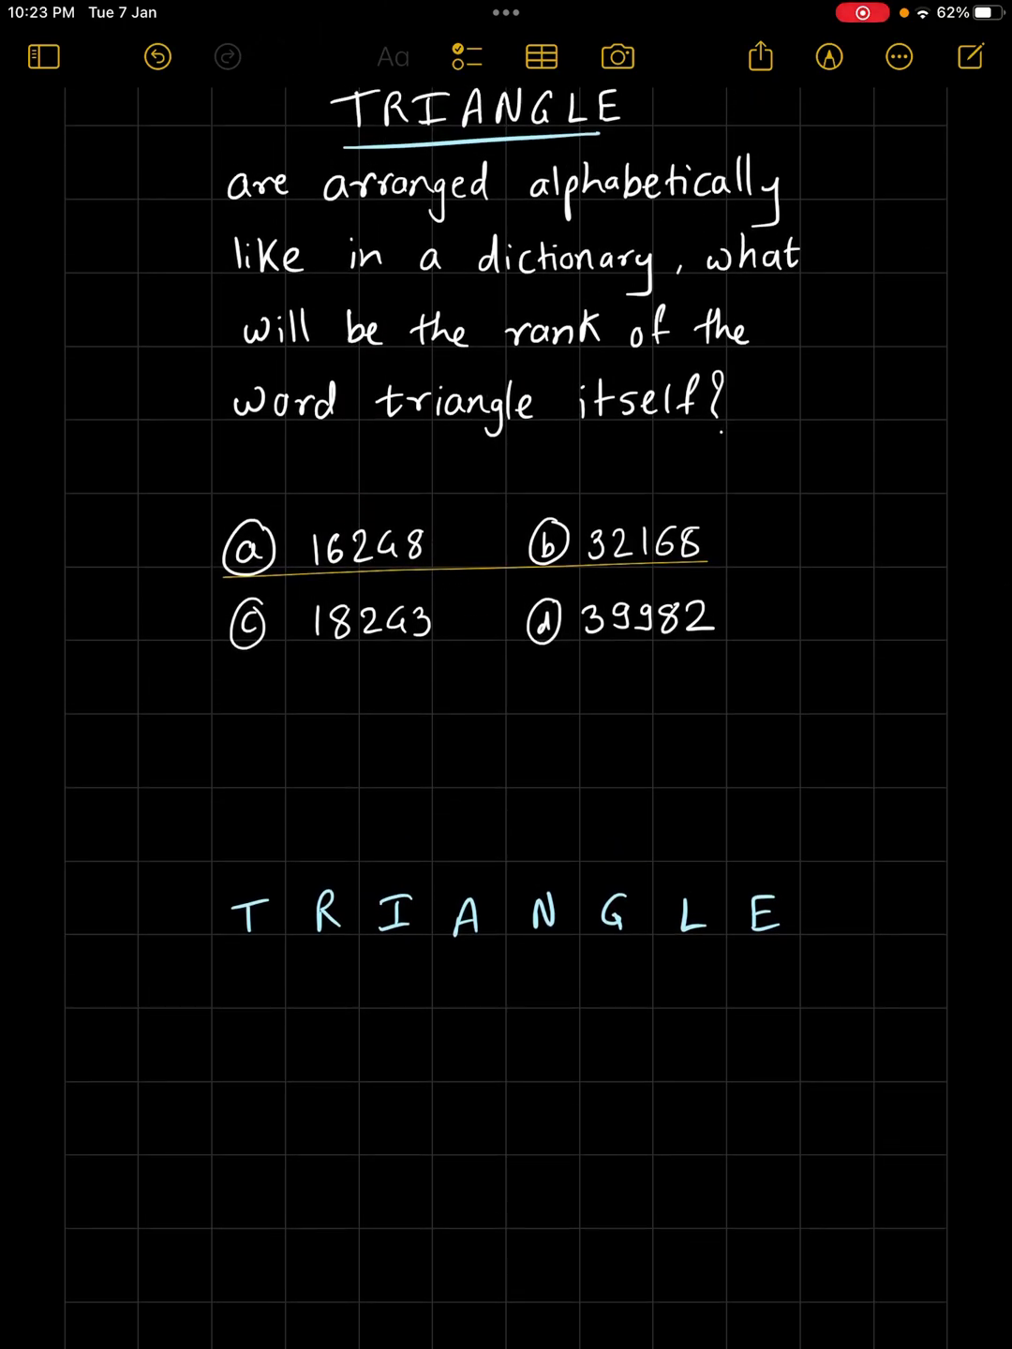
scroll(506, 737, "down", 5)
scroll(506, 738, "down", 3)
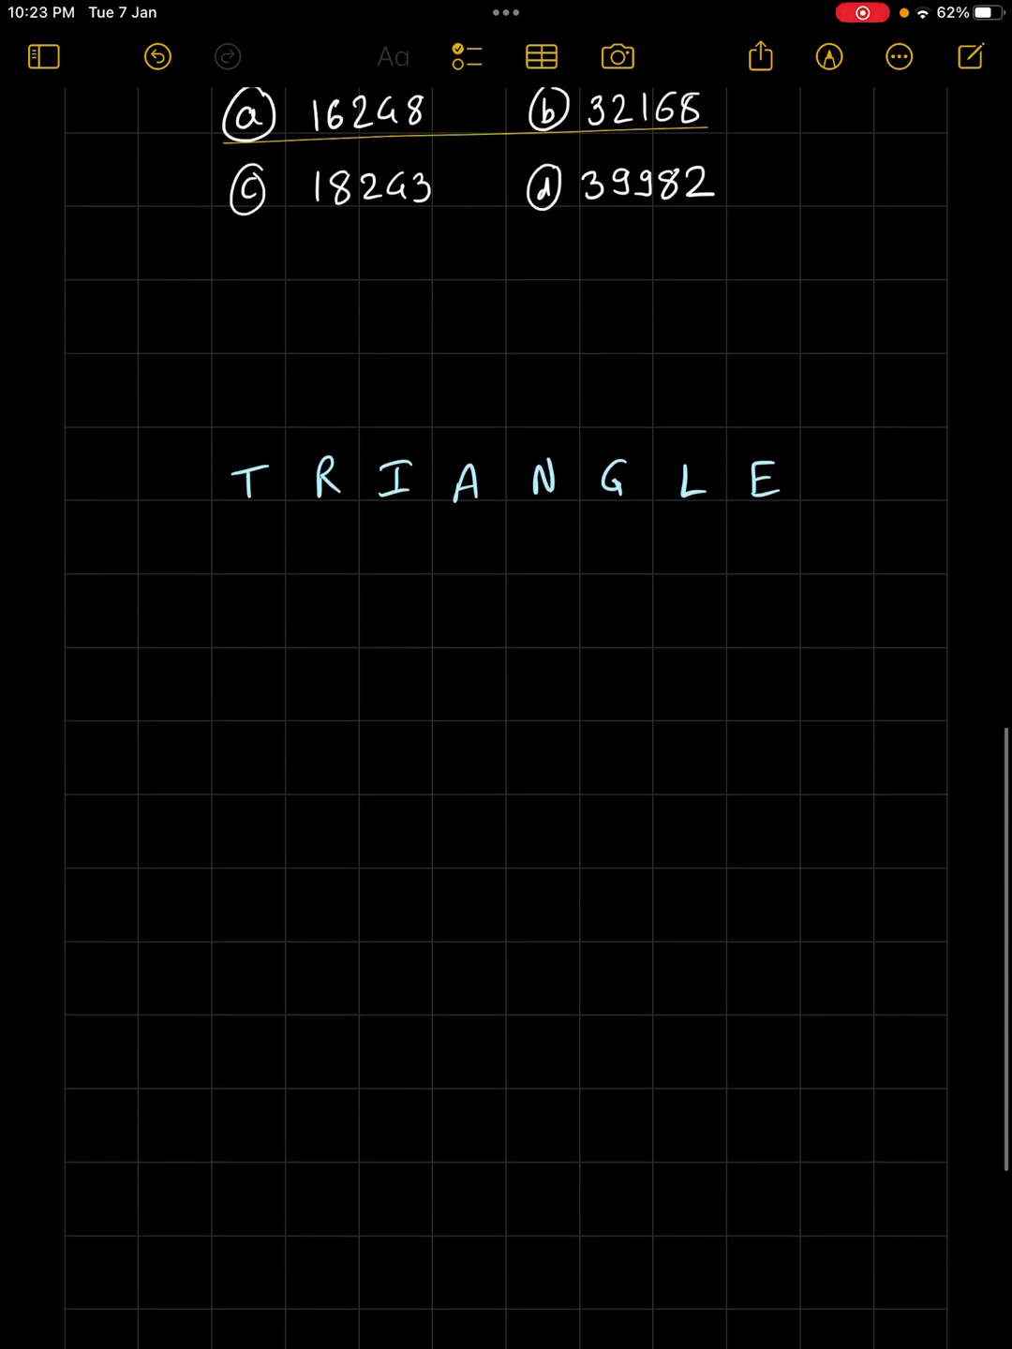
scroll(506, 737, "down", 2)
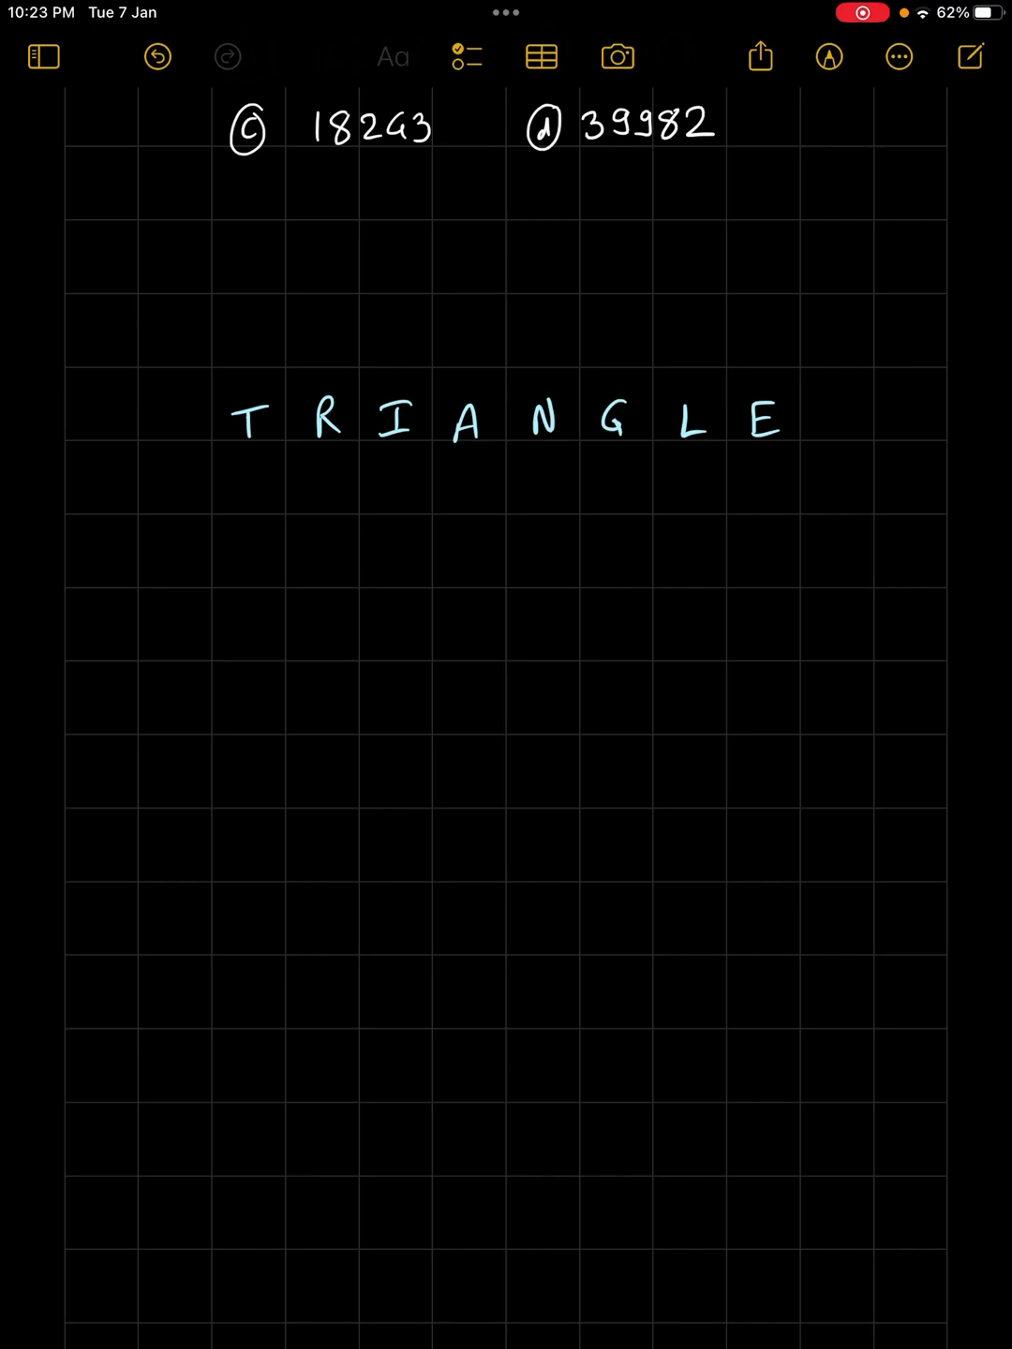
Write the ranks 8 7 4 1 6 3 5 2 beneath the letters T R I A N G L E
left_click_drag(468, 477, 470, 508)
left_click_drag(754, 480, 777, 507)
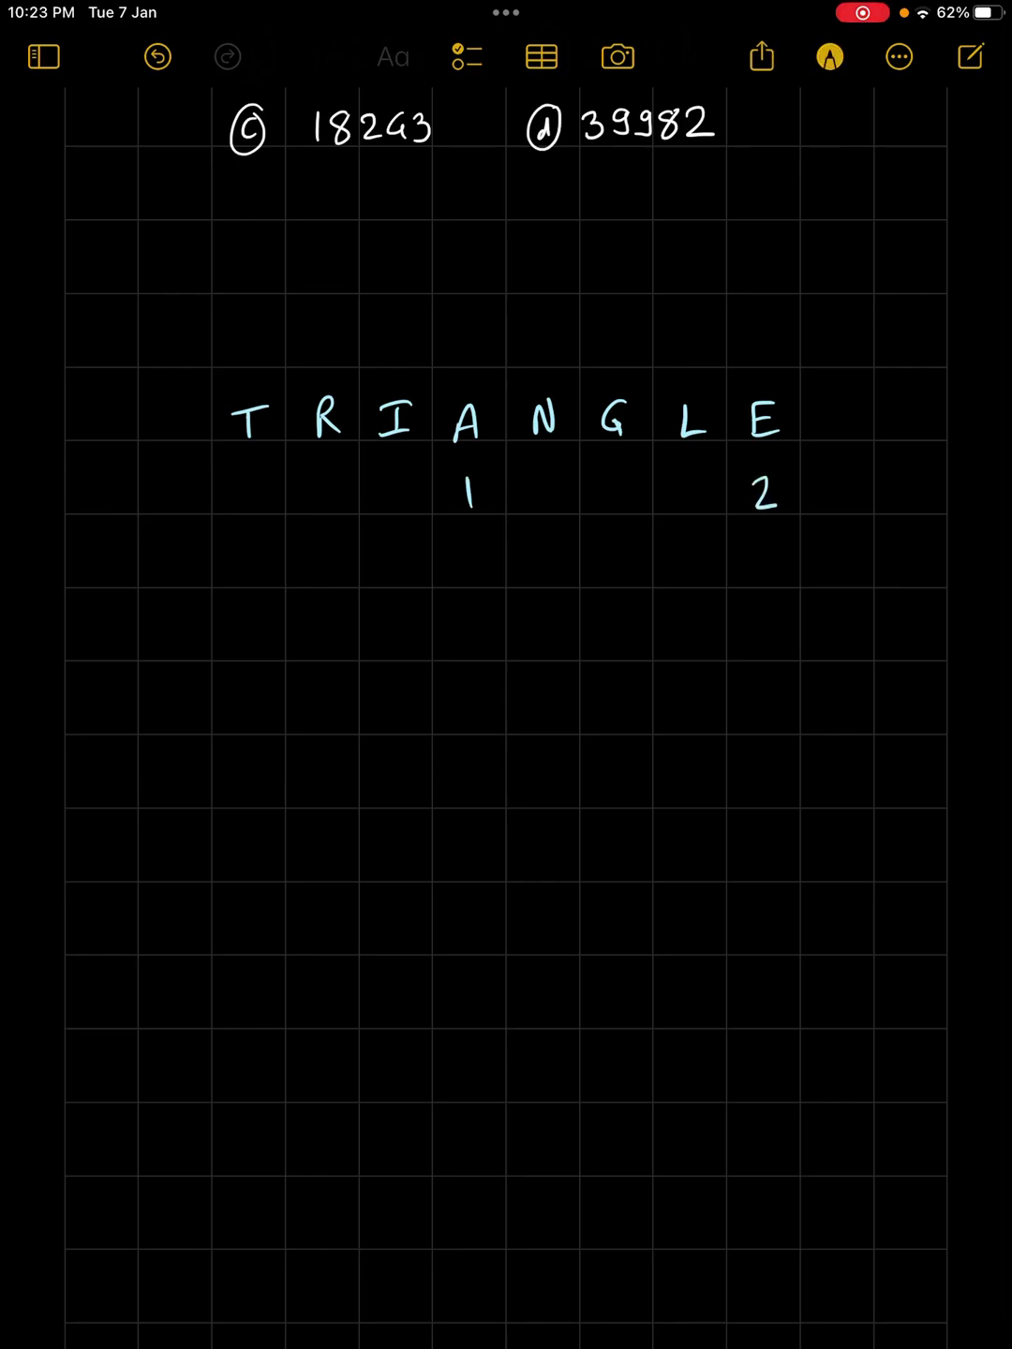
left_click_drag(605, 473, 603, 509)
left_click_drag(386, 471, 400, 510)
left_click_drag(697, 466, 666, 502)
left_click_drag(548, 469, 539, 503)
left_click_drag(312, 473, 329, 510)
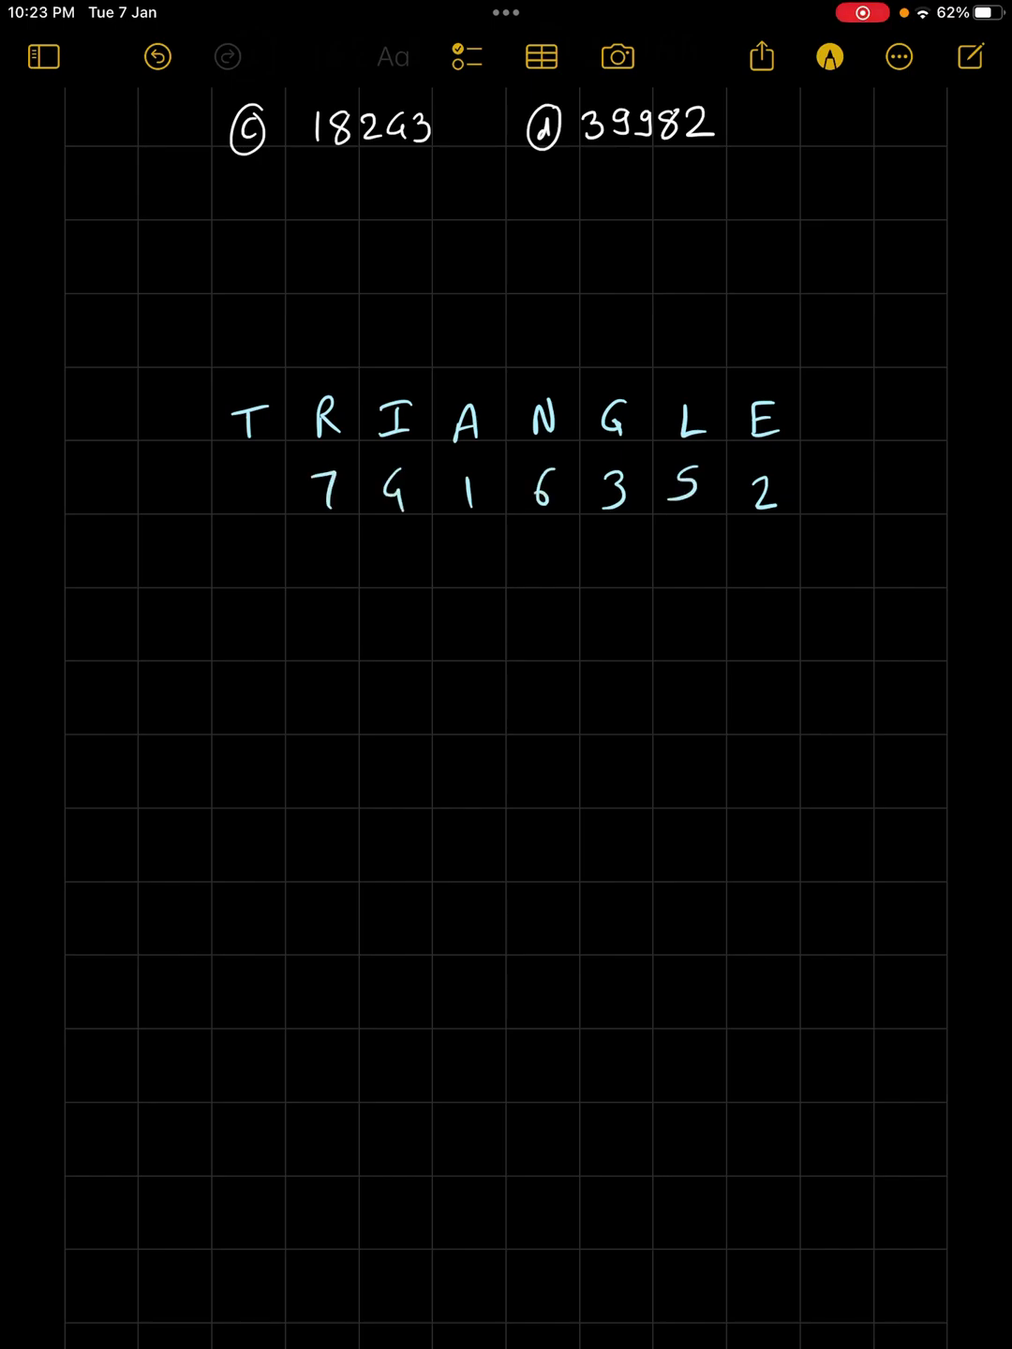
left_click_drag(253, 470, 255, 510)
scroll(506, 738, "down", 1)
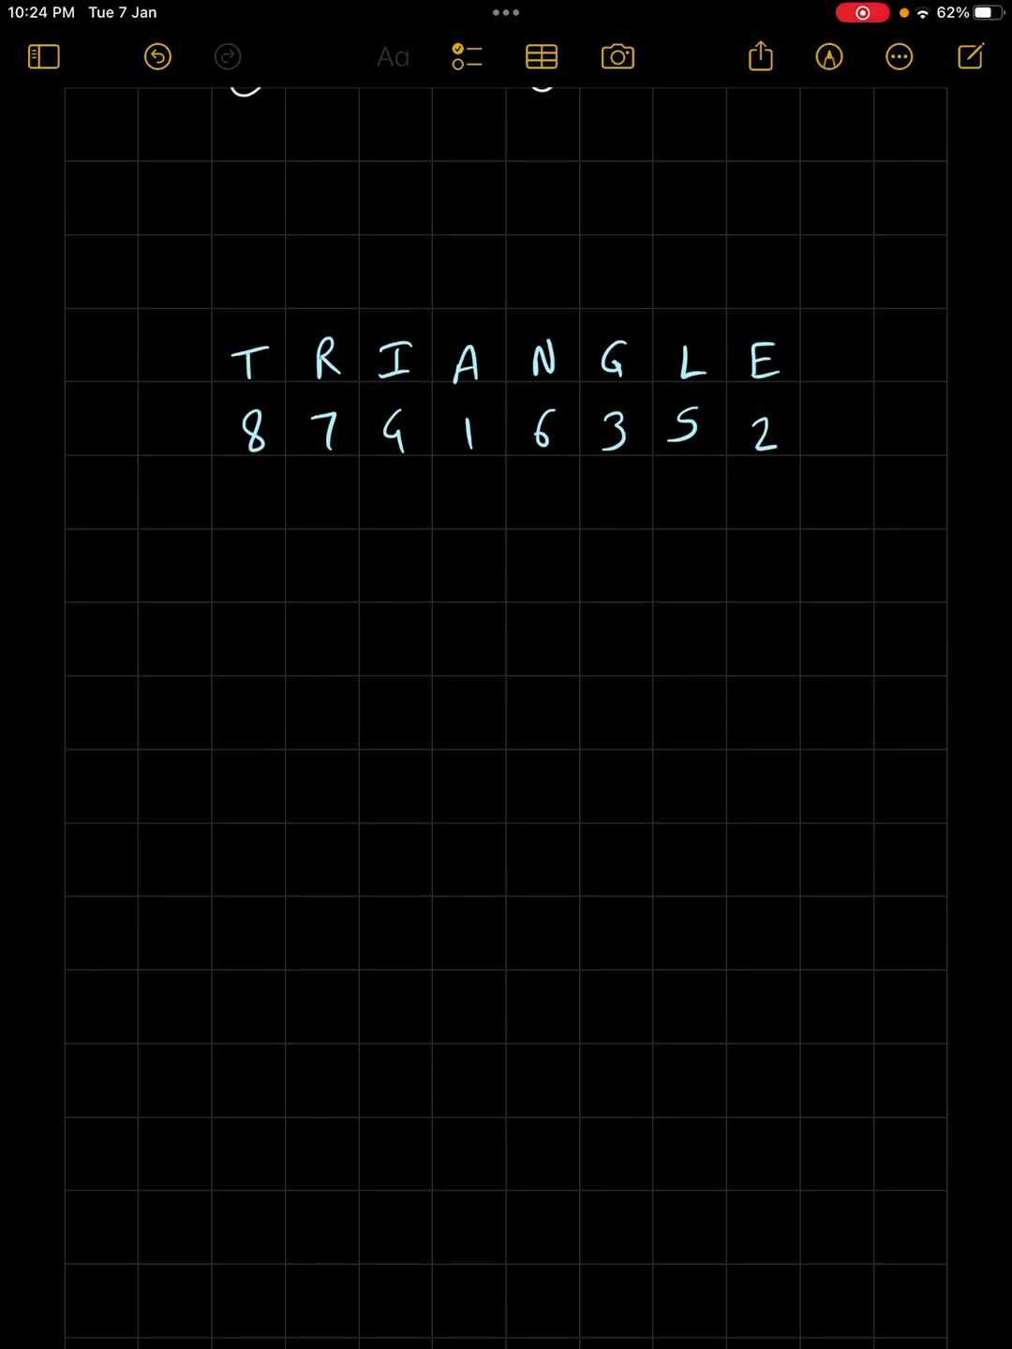
For T, circle rank 8, tick the smaller letters after it, and write count 7
mouse_move(249, 281)
left_mouse_down()
mouse_move(251, 319)
mouse_move(290, 298)
mouse_move(278, 307)
left_mouse_up()
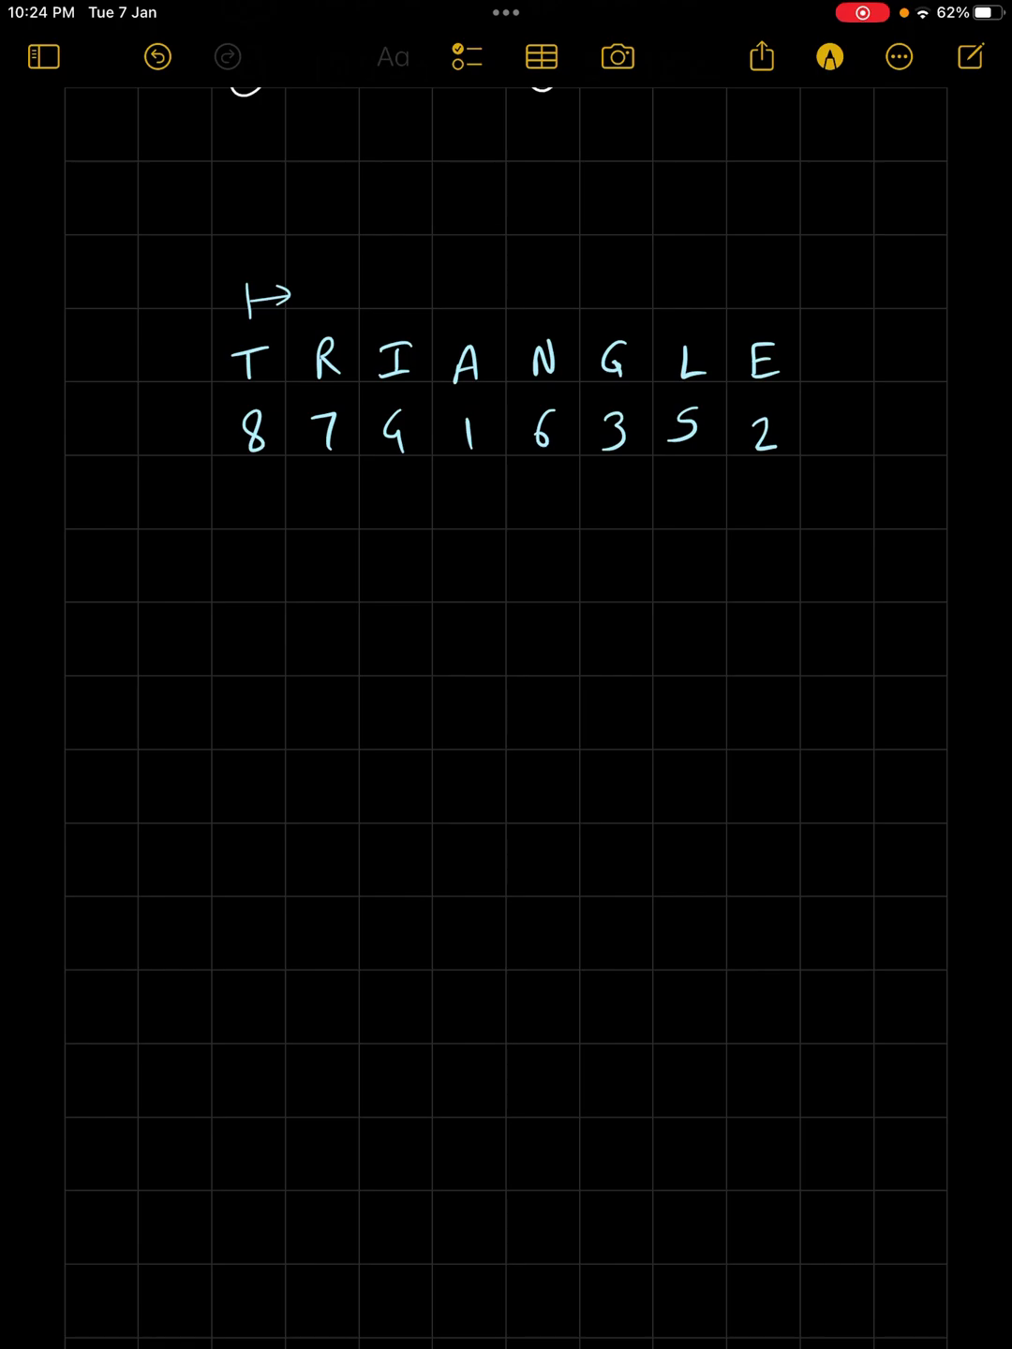
left_click_drag(252, 393, 255, 394)
left_click_drag(326, 468, 329, 470)
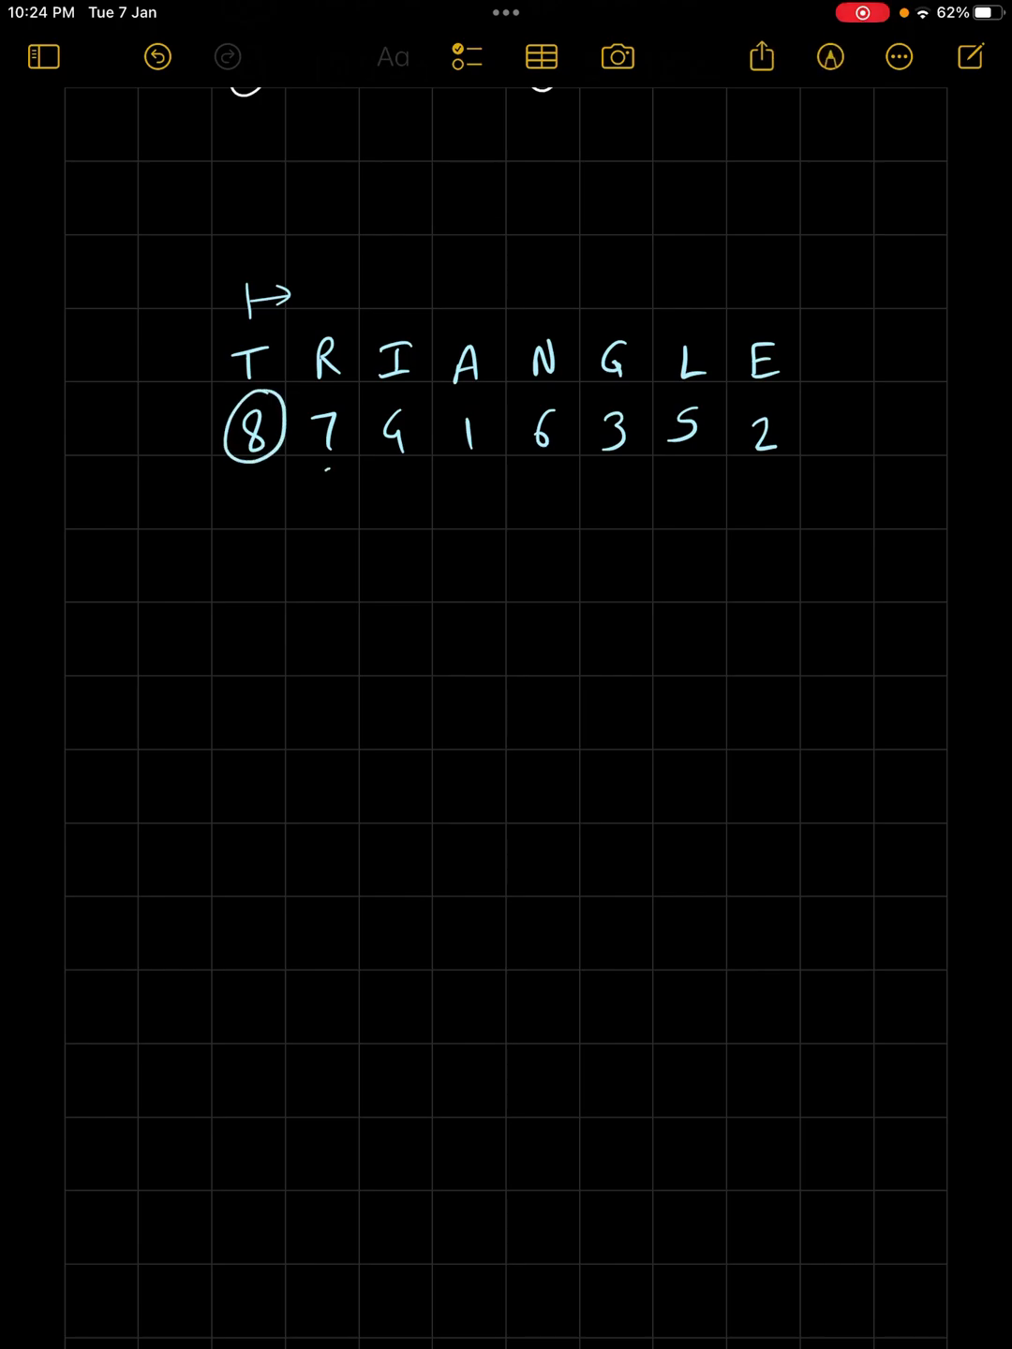
left_click_drag(400, 469, 403, 471)
left_click_drag(612, 469, 613, 471)
left_click_drag(677, 468, 681, 469)
left_click_drag(755, 470, 759, 475)
mouse_move(233, 640)
left_mouse_down()
mouse_move(256, 640)
mouse_move(253, 672)
left_mouse_up()
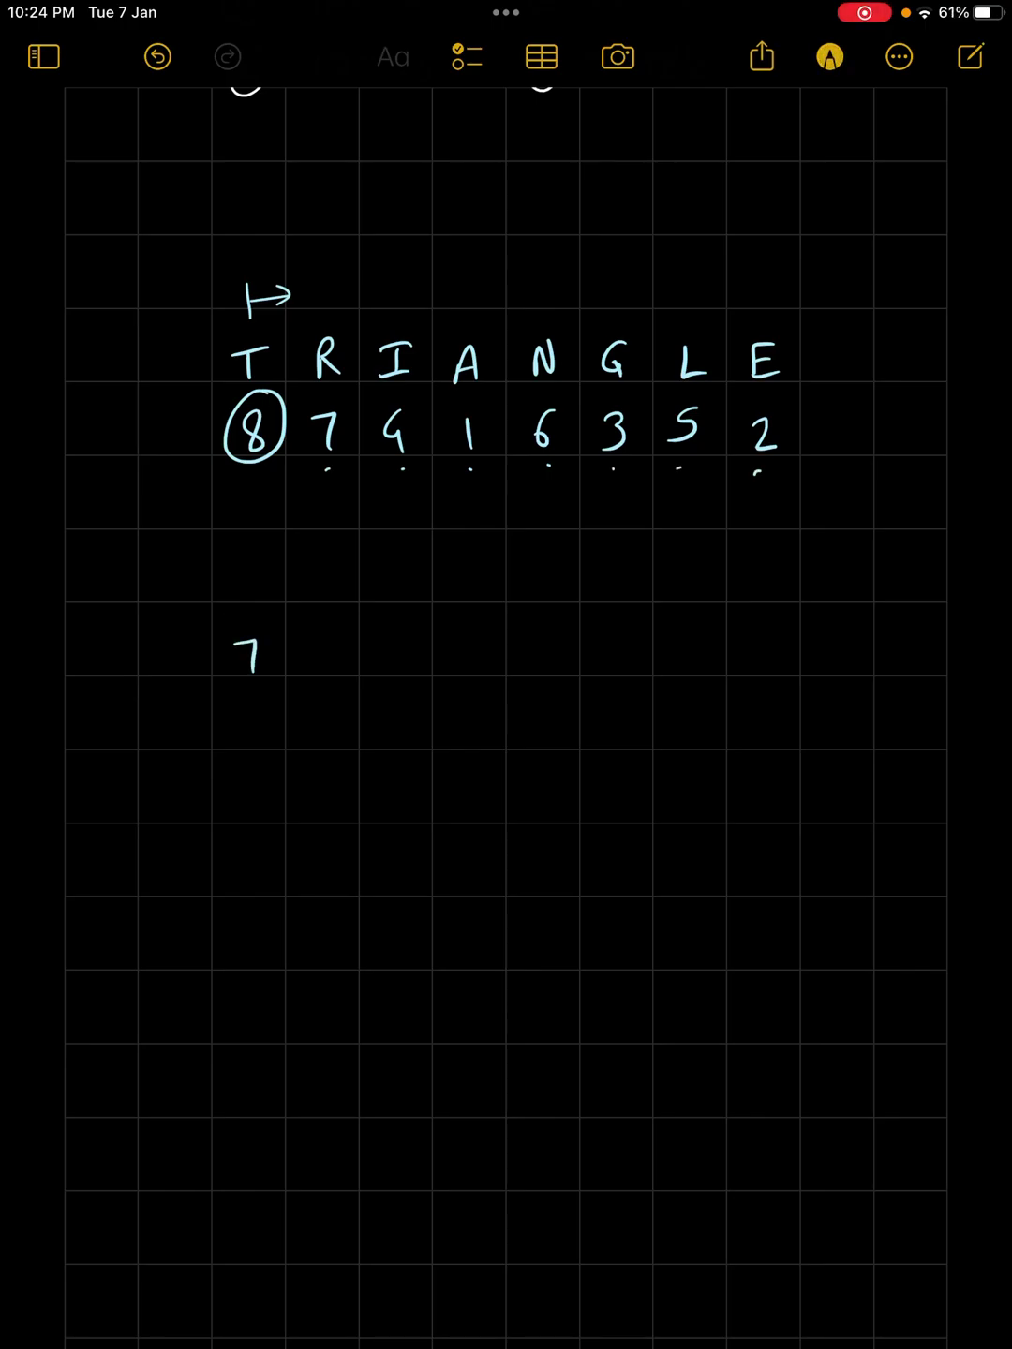
For R, circle rank 7, mark the smaller letters after it, and write count 6
left_click_drag(322, 399, 322, 400)
mouse_move(321, 269)
left_mouse_down()
mouse_move(320, 311)
mouse_move(358, 301)
left_mouse_up()
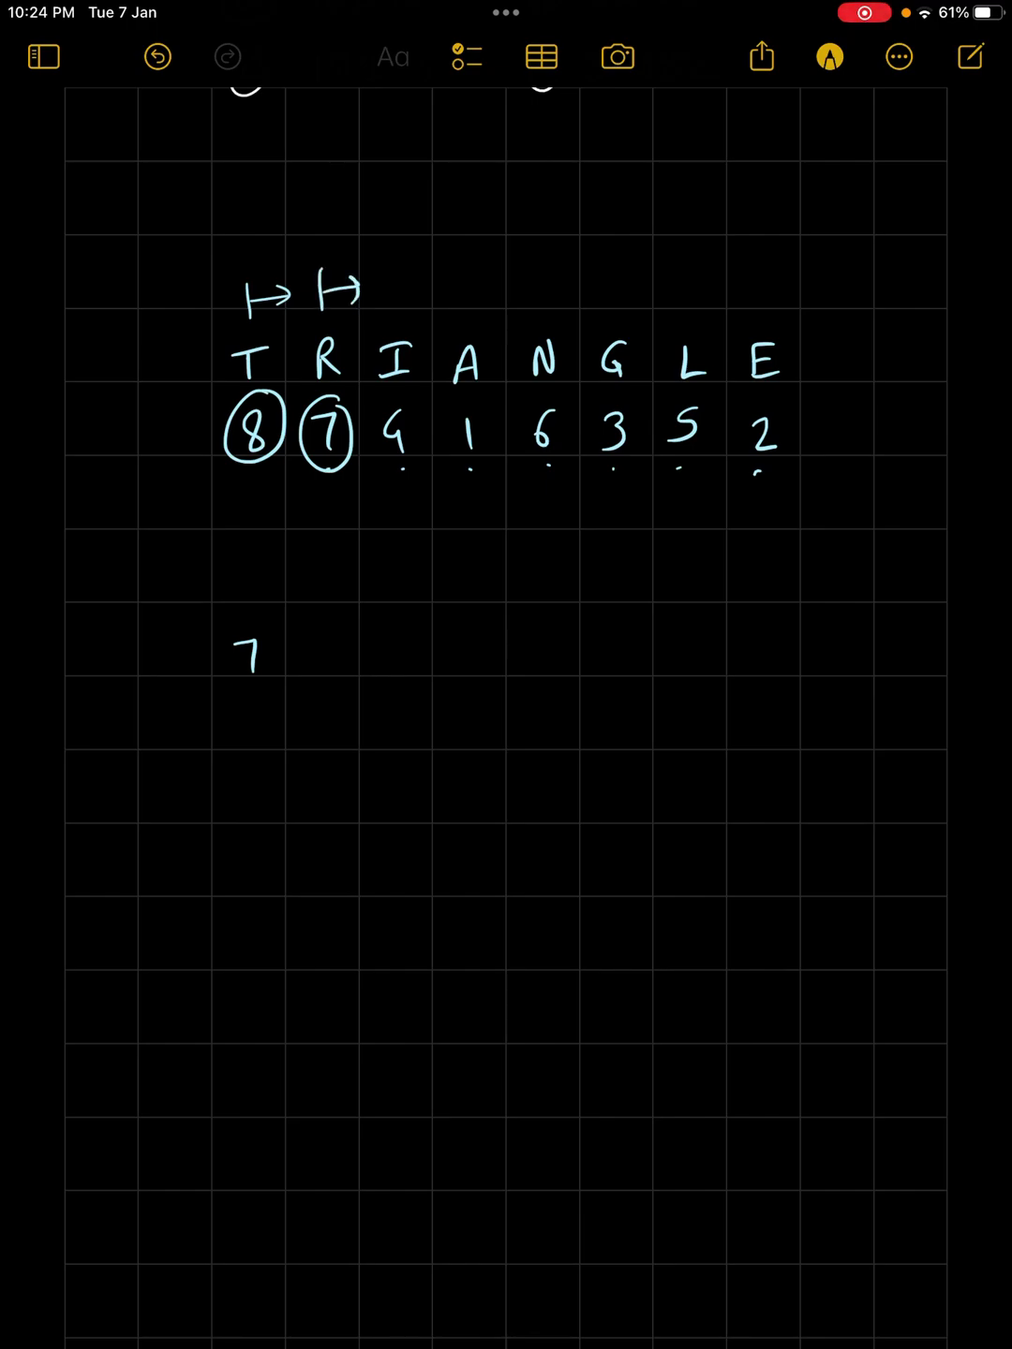
left_click(829, 56)
left_click(830, 57)
left_click_drag(400, 481, 417, 481)
left_click_drag(473, 474, 552, 471)
left_click_drag(603, 472, 680, 472)
left_click_drag(764, 488, 790, 479)
left_click_drag(329, 621, 322, 664)
Circle rank 4 under I, then undo the stray circles drawn around other ranks
left_click_drag(394, 392, 399, 469)
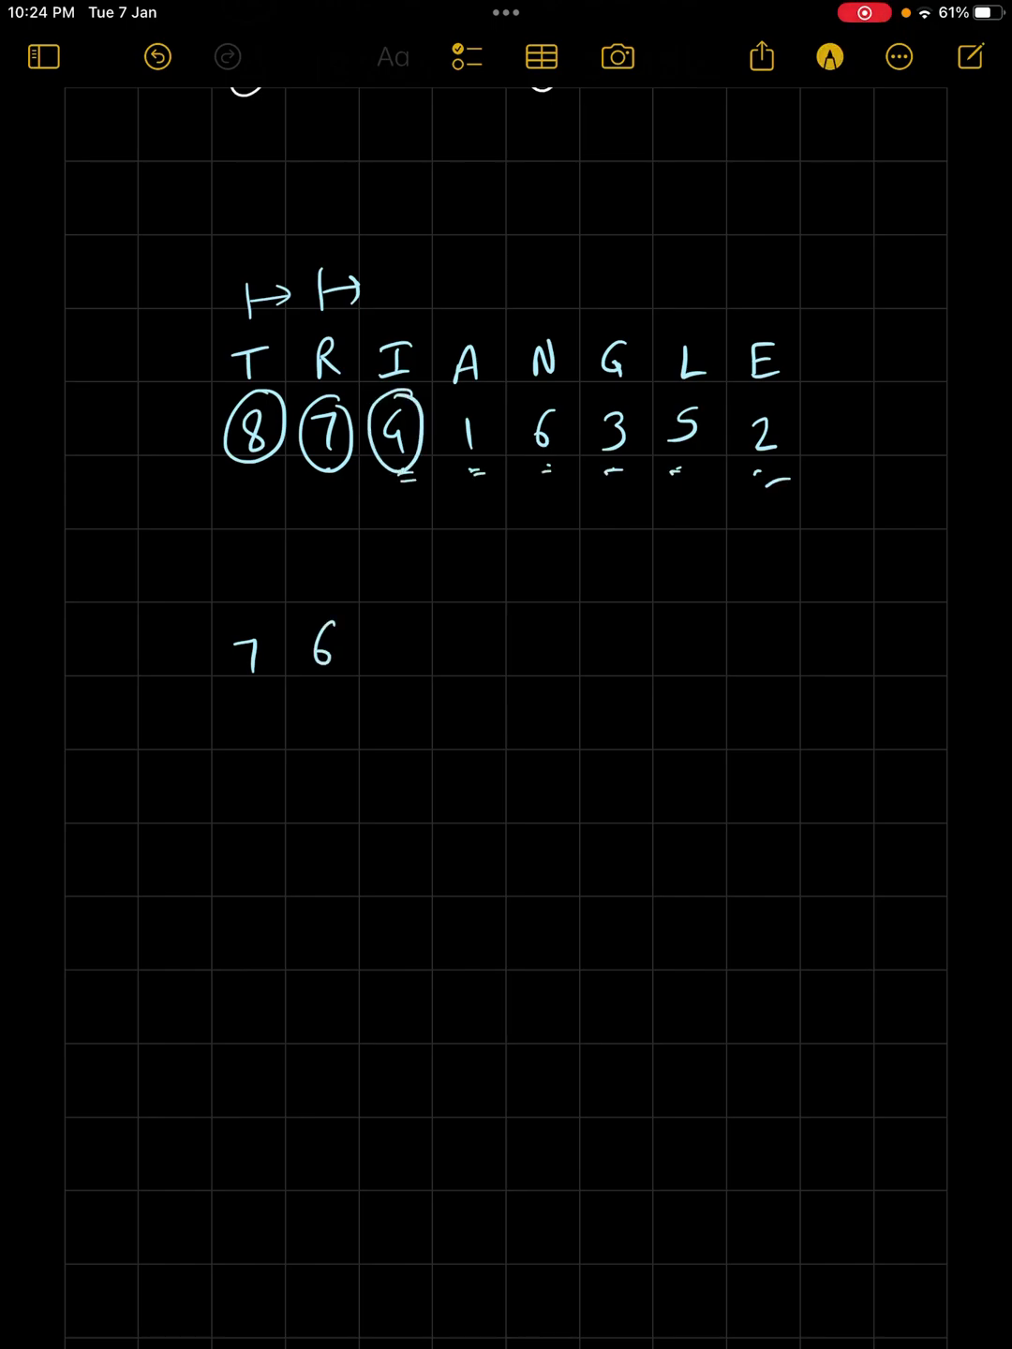
left_click_drag(398, 276, 397, 307)
mouse_move(400, 286)
left_mouse_down()
mouse_move(448, 280)
mouse_move(443, 303)
left_mouse_up()
left_click(830, 56)
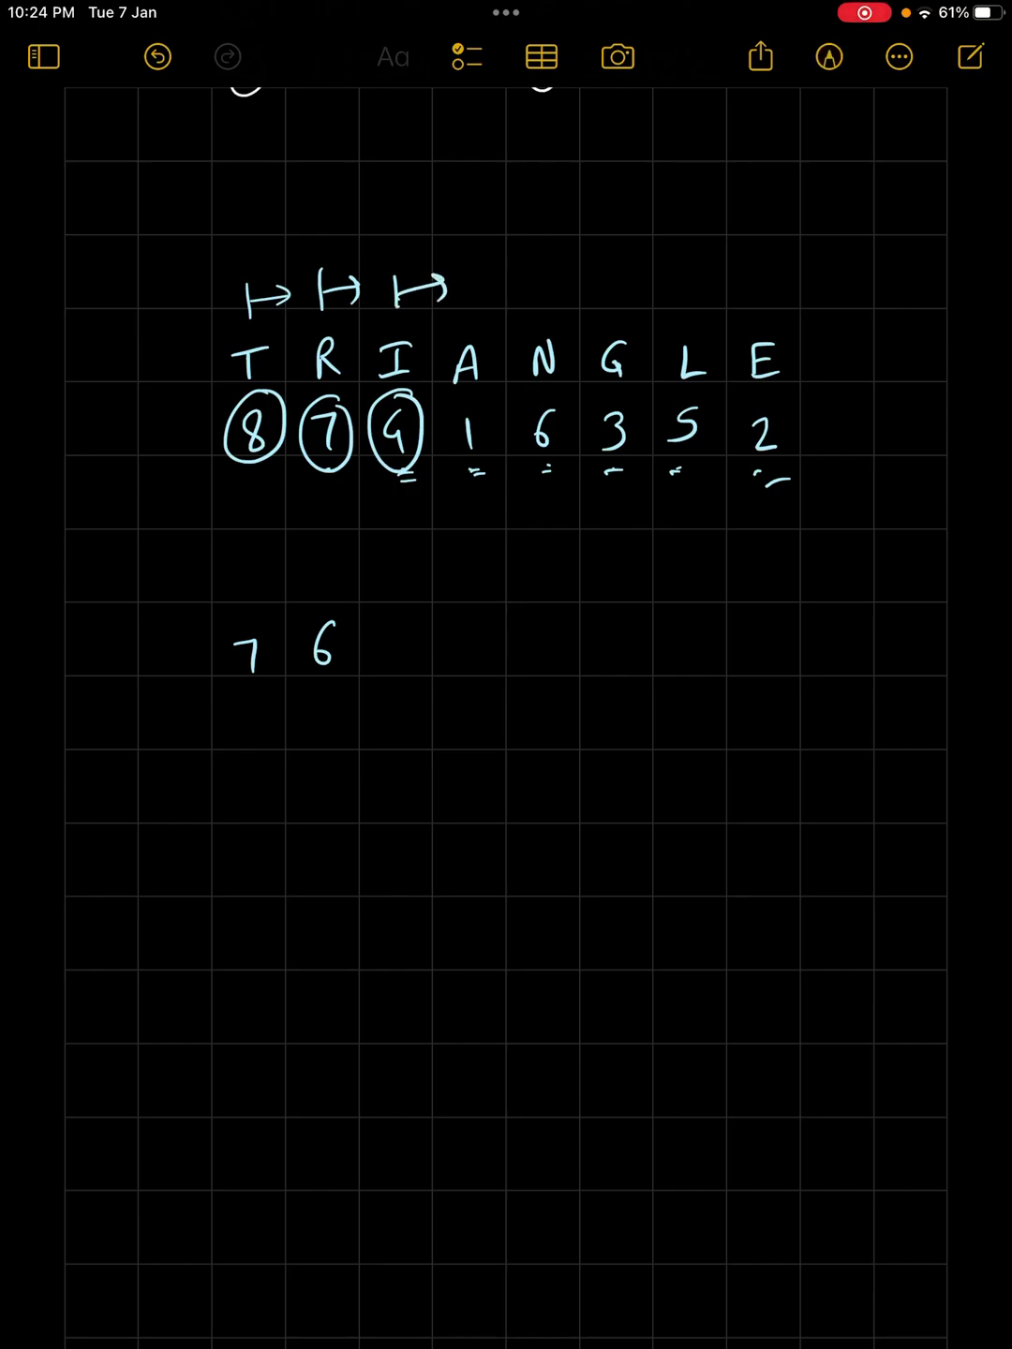
left_click_drag(469, 399, 473, 469)
left_click_drag(612, 398, 614, 473)
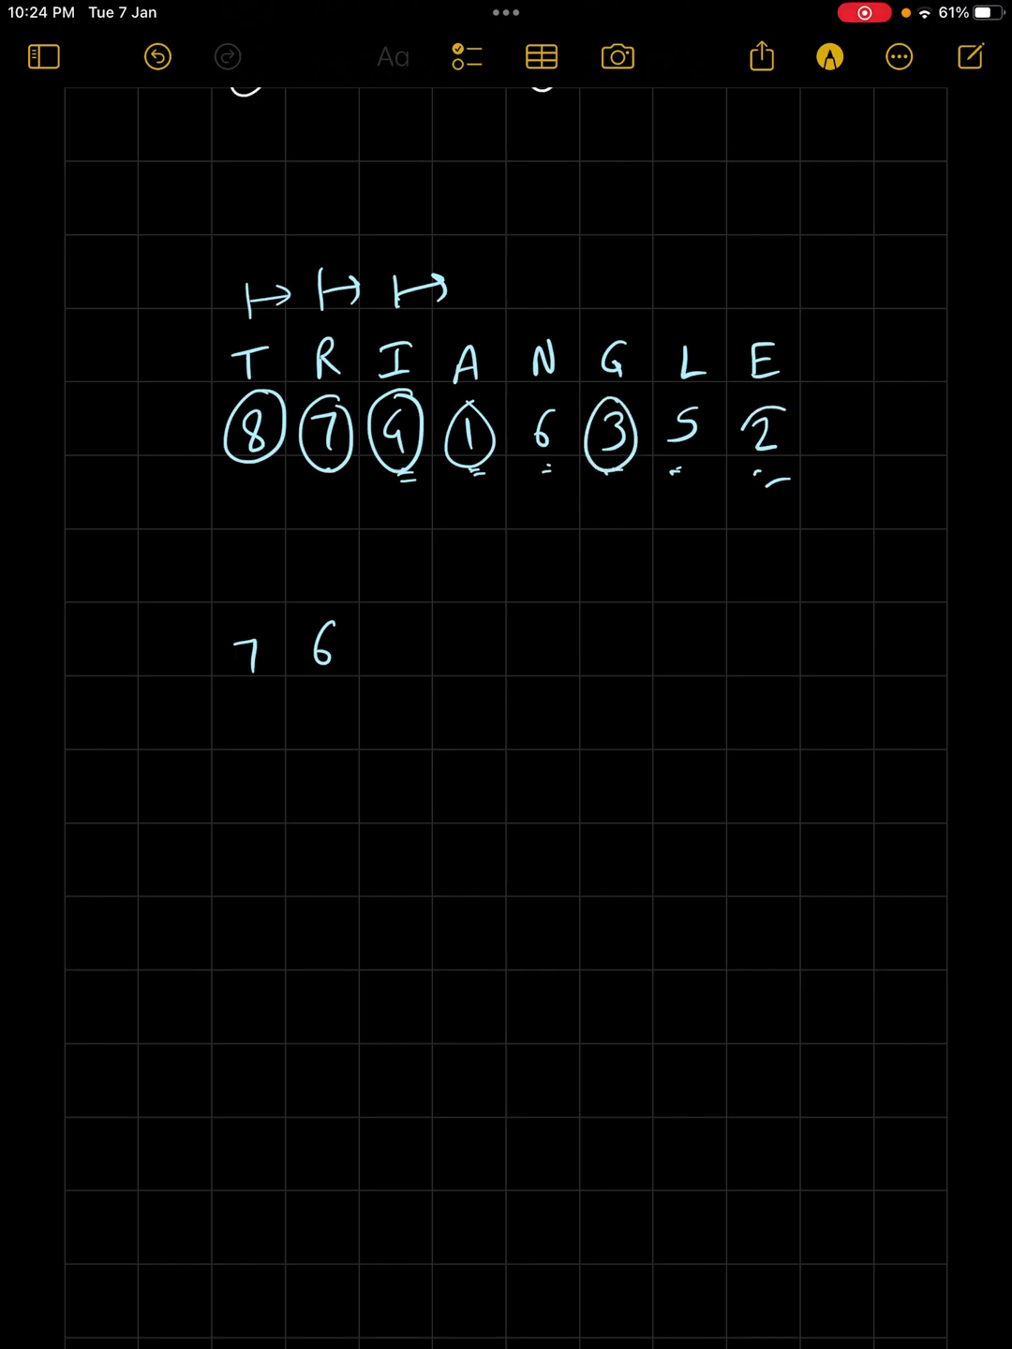
left_click_drag(764, 405, 766, 458)
scroll(506, 674, "up", 1)
left_click(506, 56)
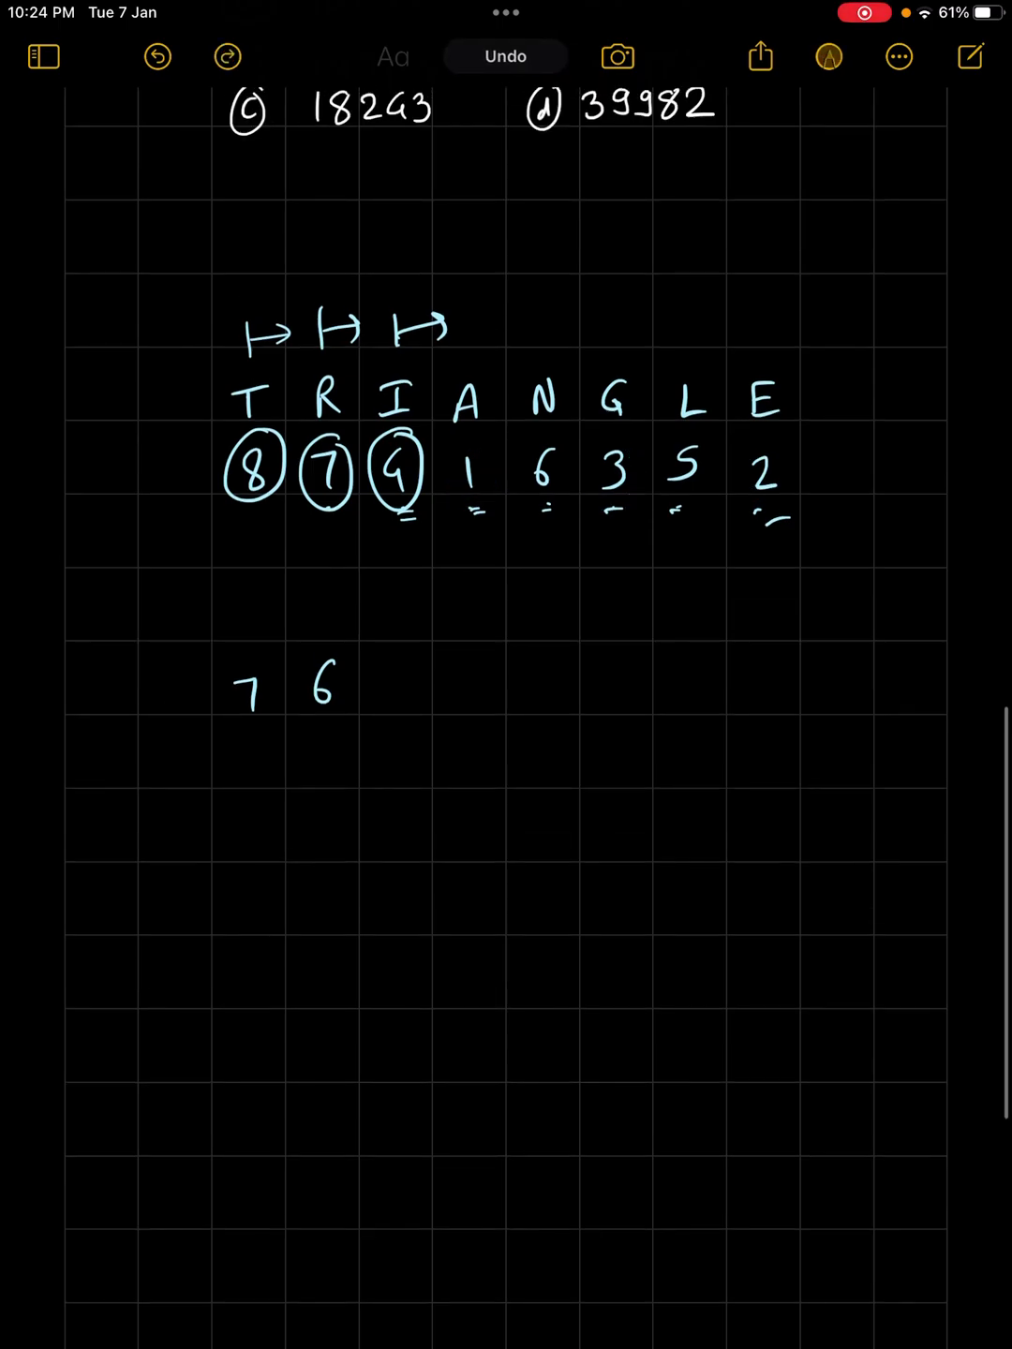
left_click_drag(385, 669, 400, 701)
scroll(506, 674, "down", 2)
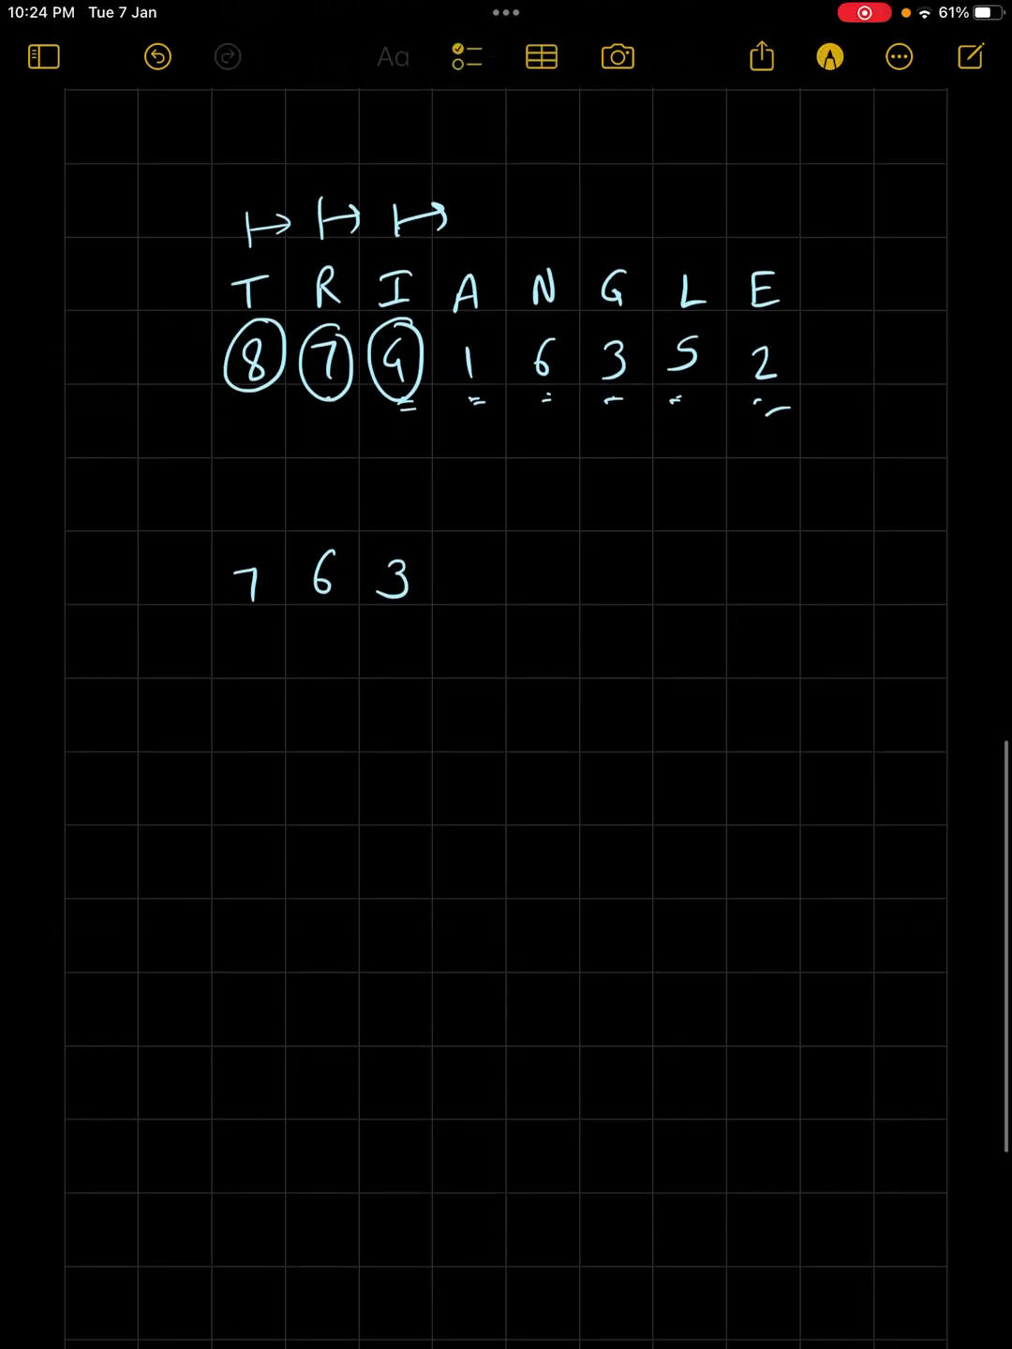
Circle ranks 1, 6, 3, 5, 2 under A, N, G, L, E and write counts 3, 1, 1, 0
left_click_drag(469, 322, 472, 398)
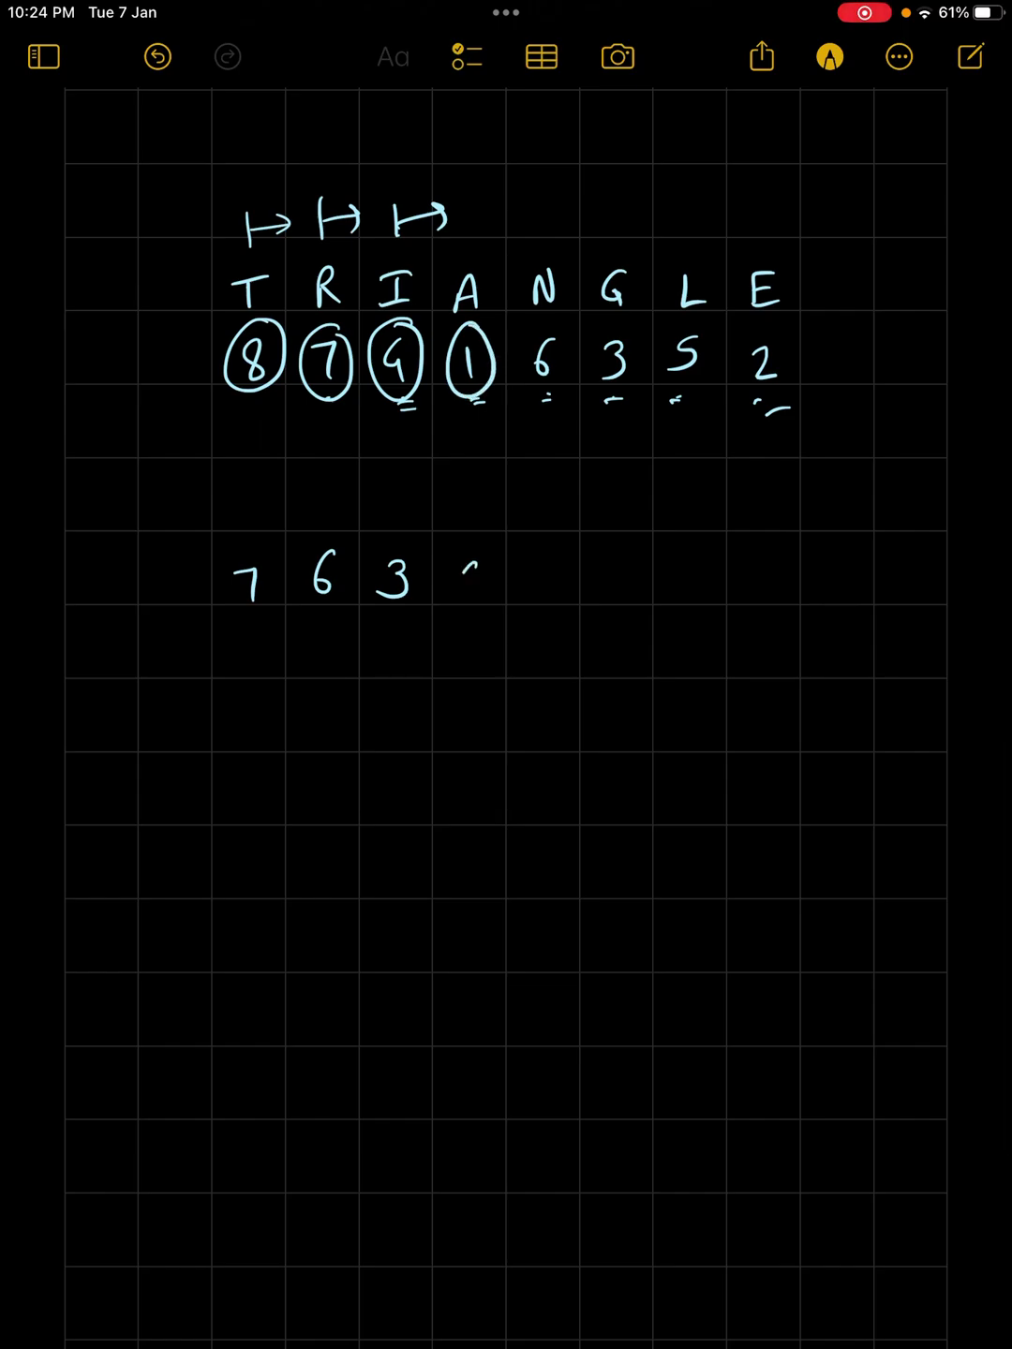
left_click_drag(472, 564, 475, 601)
left_click_drag(544, 322, 548, 396)
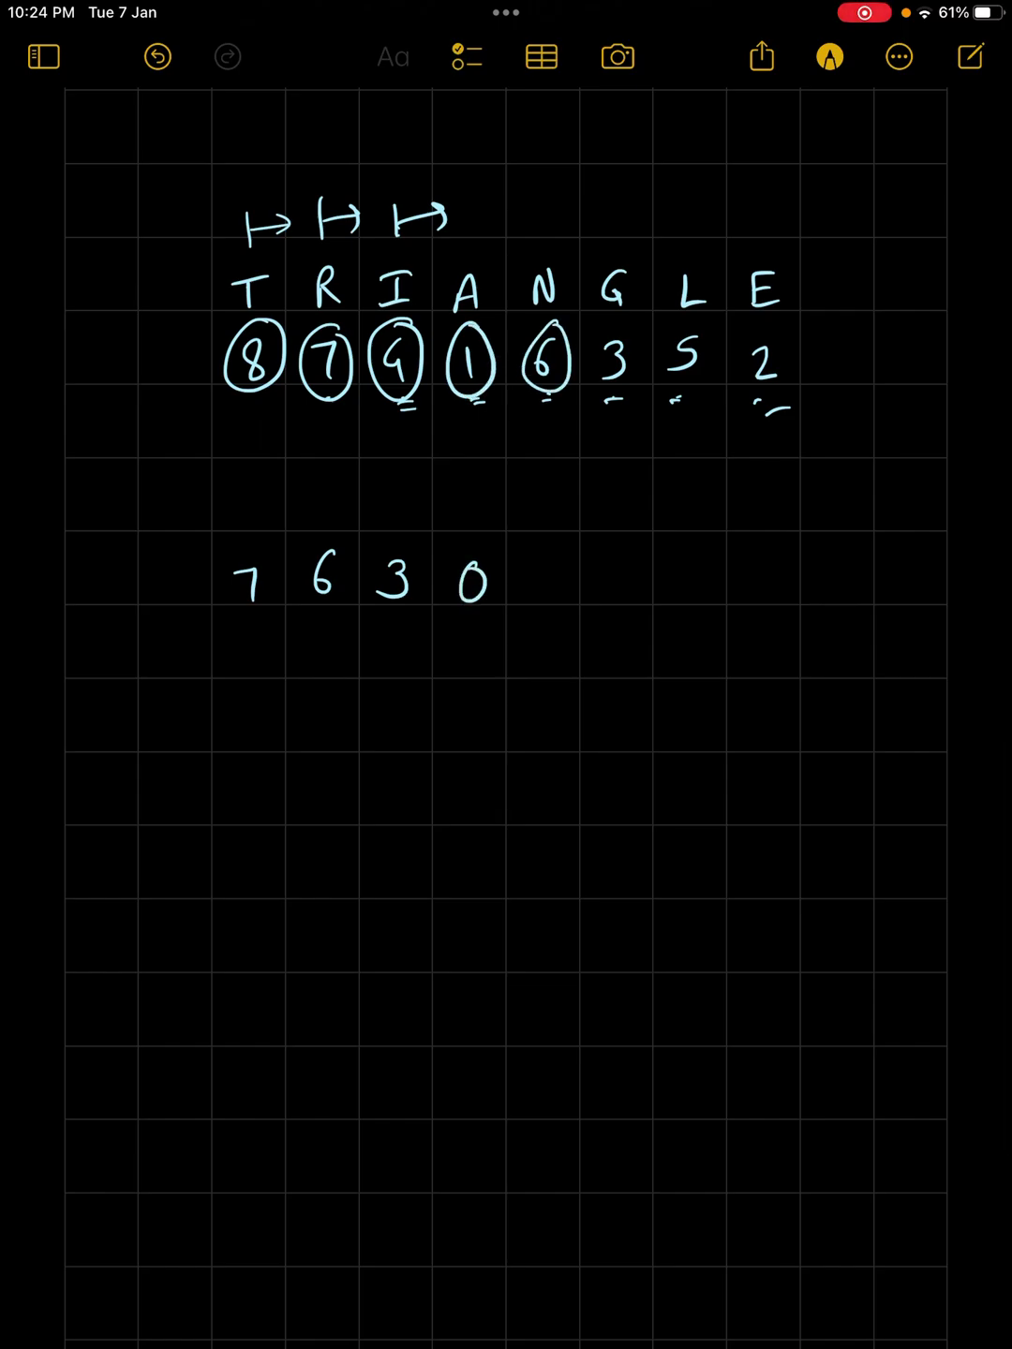
left_click_drag(532, 559, 543, 592)
left_click_drag(611, 329, 618, 403)
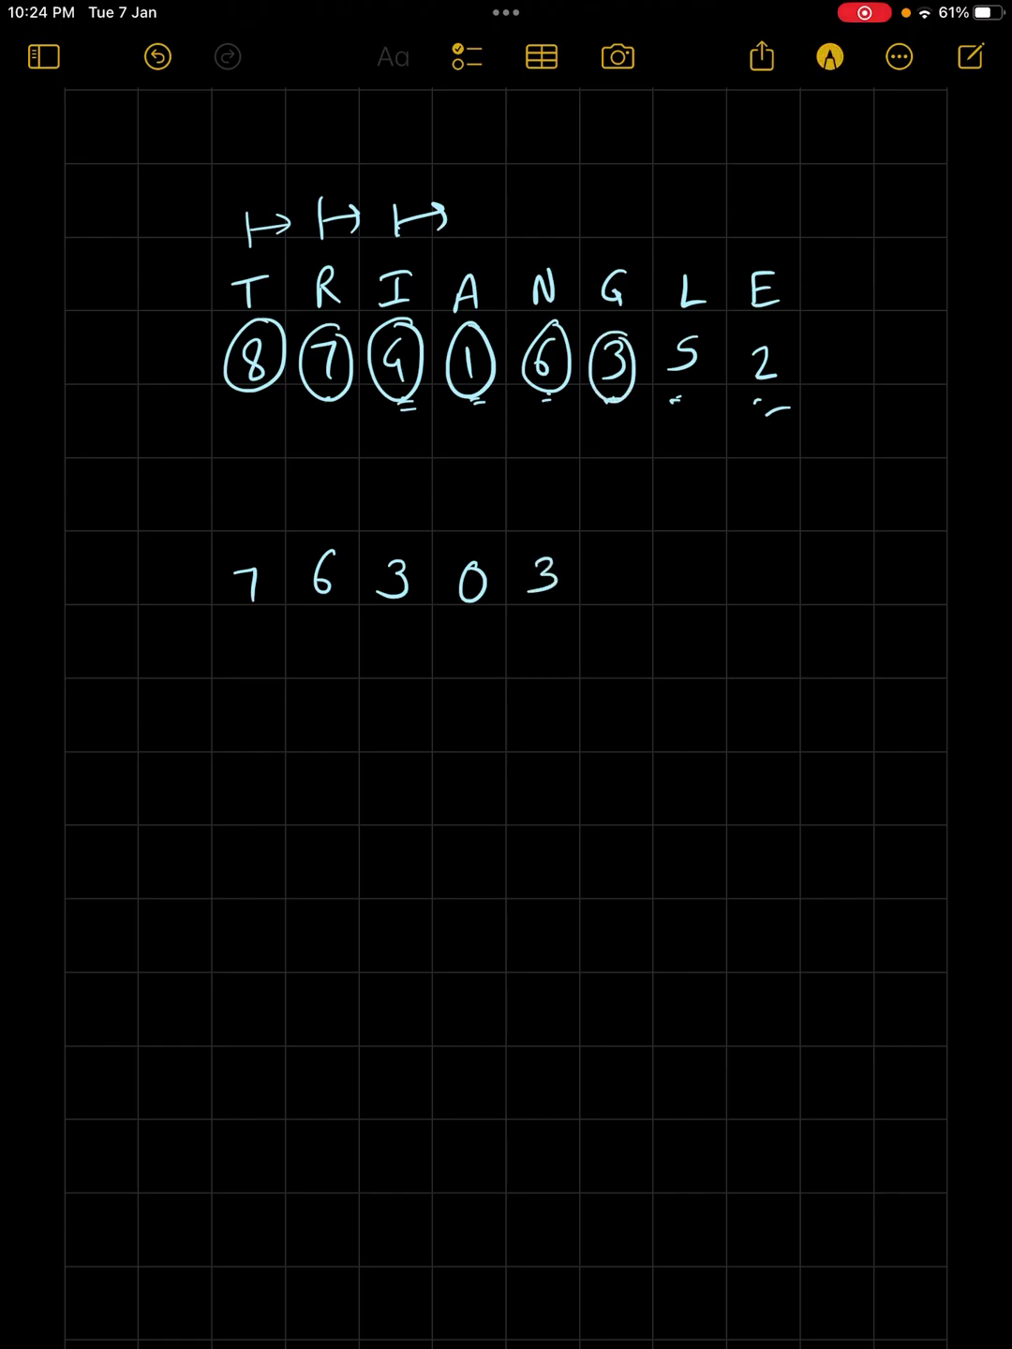
left_click_drag(611, 565, 611, 595)
left_click_drag(686, 327, 687, 395)
left_click_drag(688, 563, 690, 595)
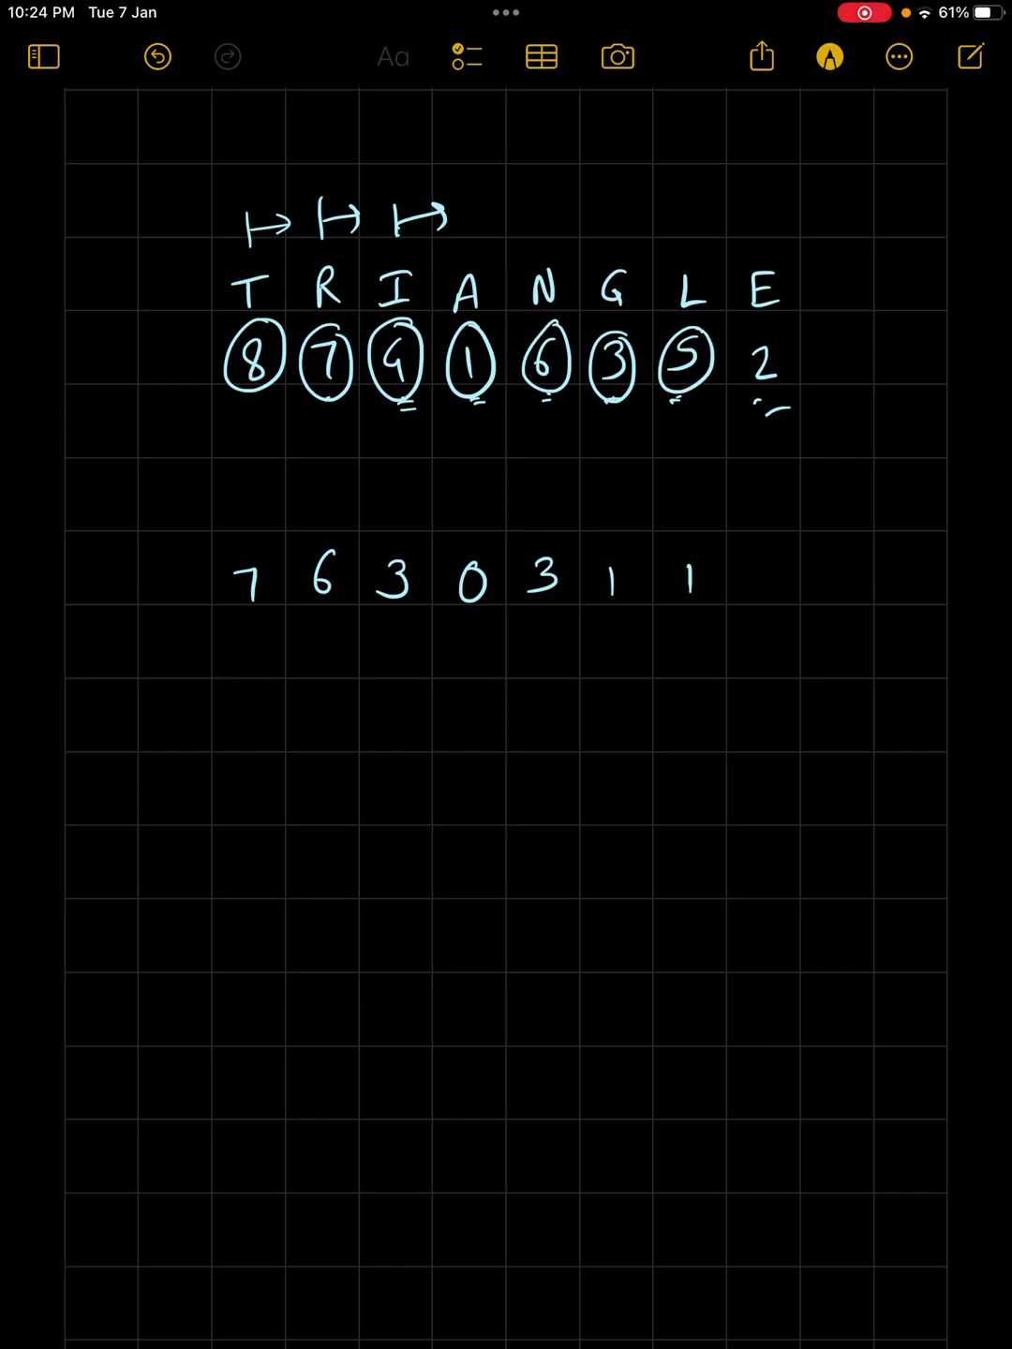
left_click_drag(767, 329, 769, 411)
left_click_drag(757, 563, 759, 596)
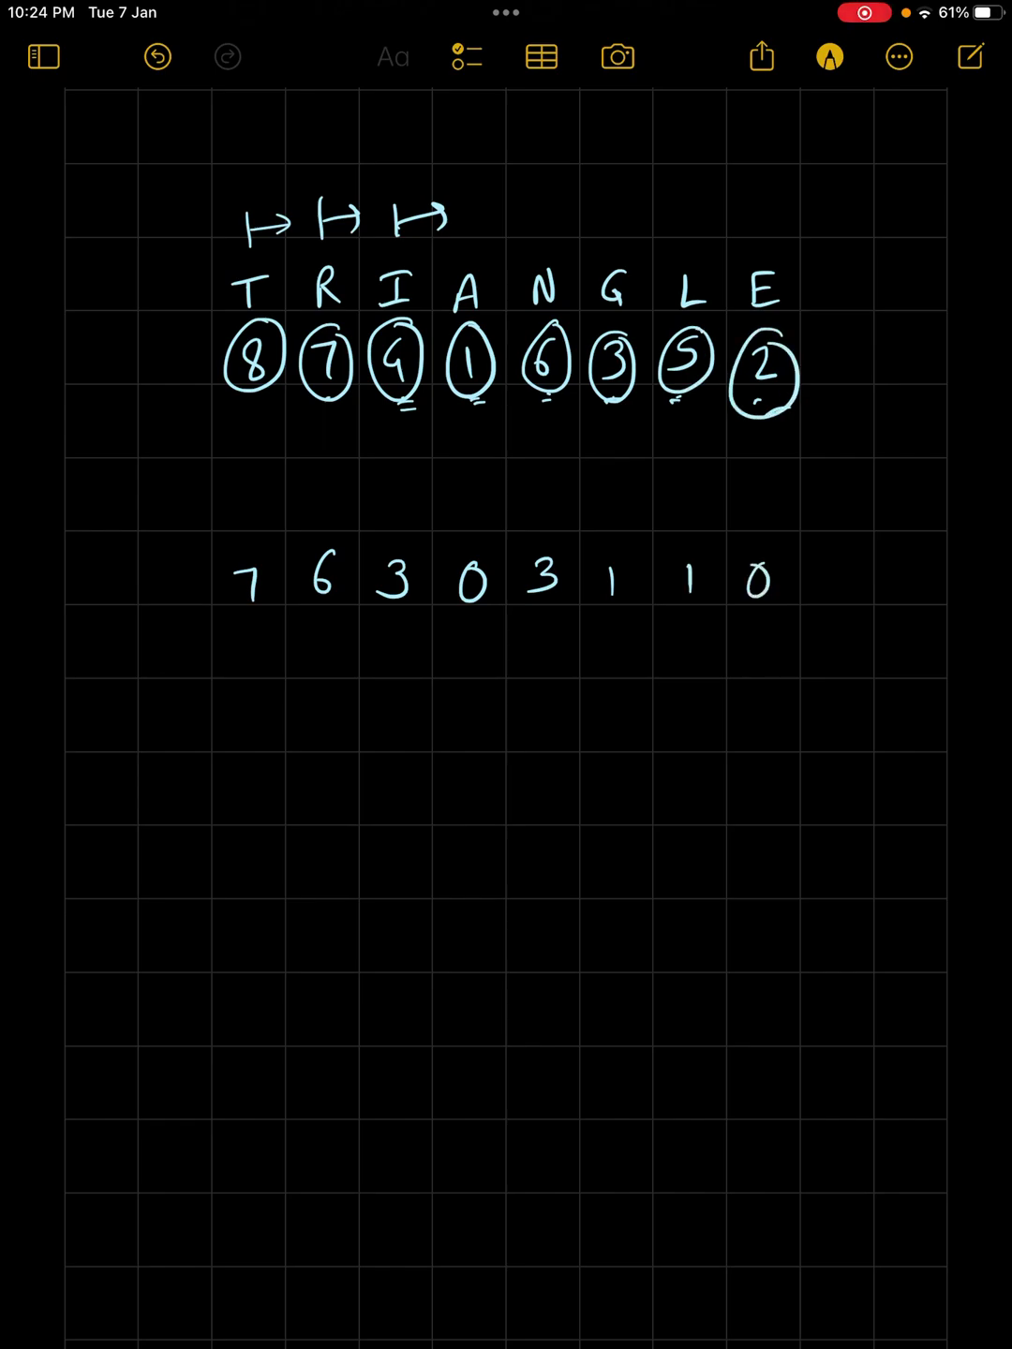
scroll(506, 674, "down", 2)
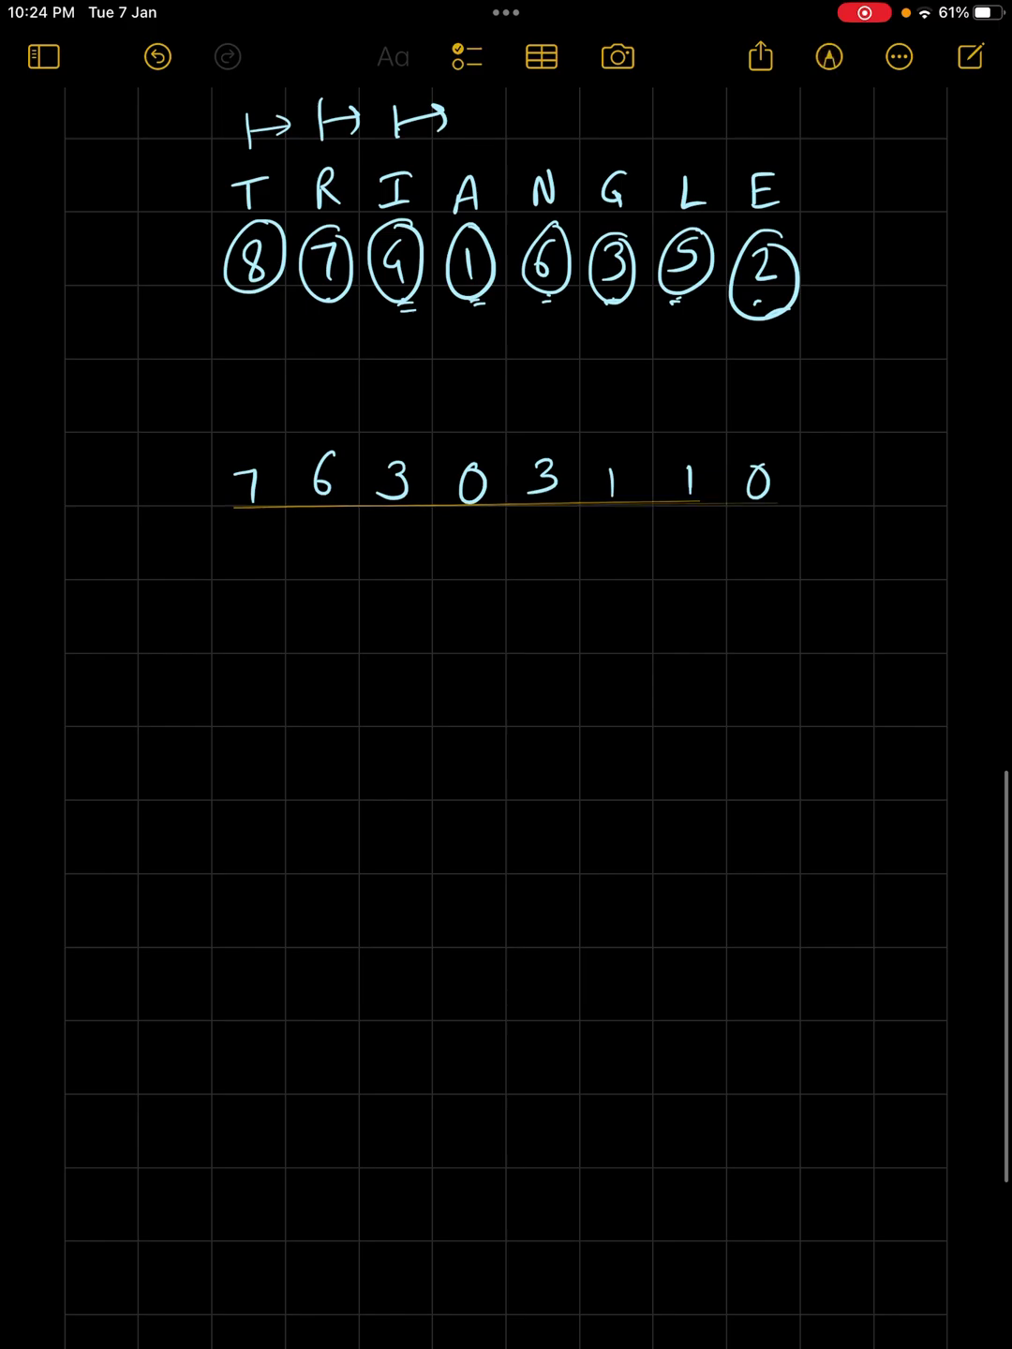
left_click_drag(258, 633, 245, 664)
Write a multiplication sign under each of the eight counts
left_click_drag(243, 540, 269, 563)
mouse_move(309, 539)
left_mouse_down()
mouse_move(331, 562)
mouse_move(398, 558)
left_mouse_up()
mouse_move(460, 537)
left_mouse_down()
mouse_move(479, 559)
mouse_move(552, 565)
mouse_move(768, 561)
mouse_move(754, 645)
mouse_move(782, 640)
left_mouse_up()
Write the factorials 5040, 720, 120, 24, 6, 2, 1!, 0! beneath the multiplication signs
mouse_move(679, 614)
left_mouse_down()
mouse_move(683, 642)
mouse_move(699, 634)
left_mouse_up()
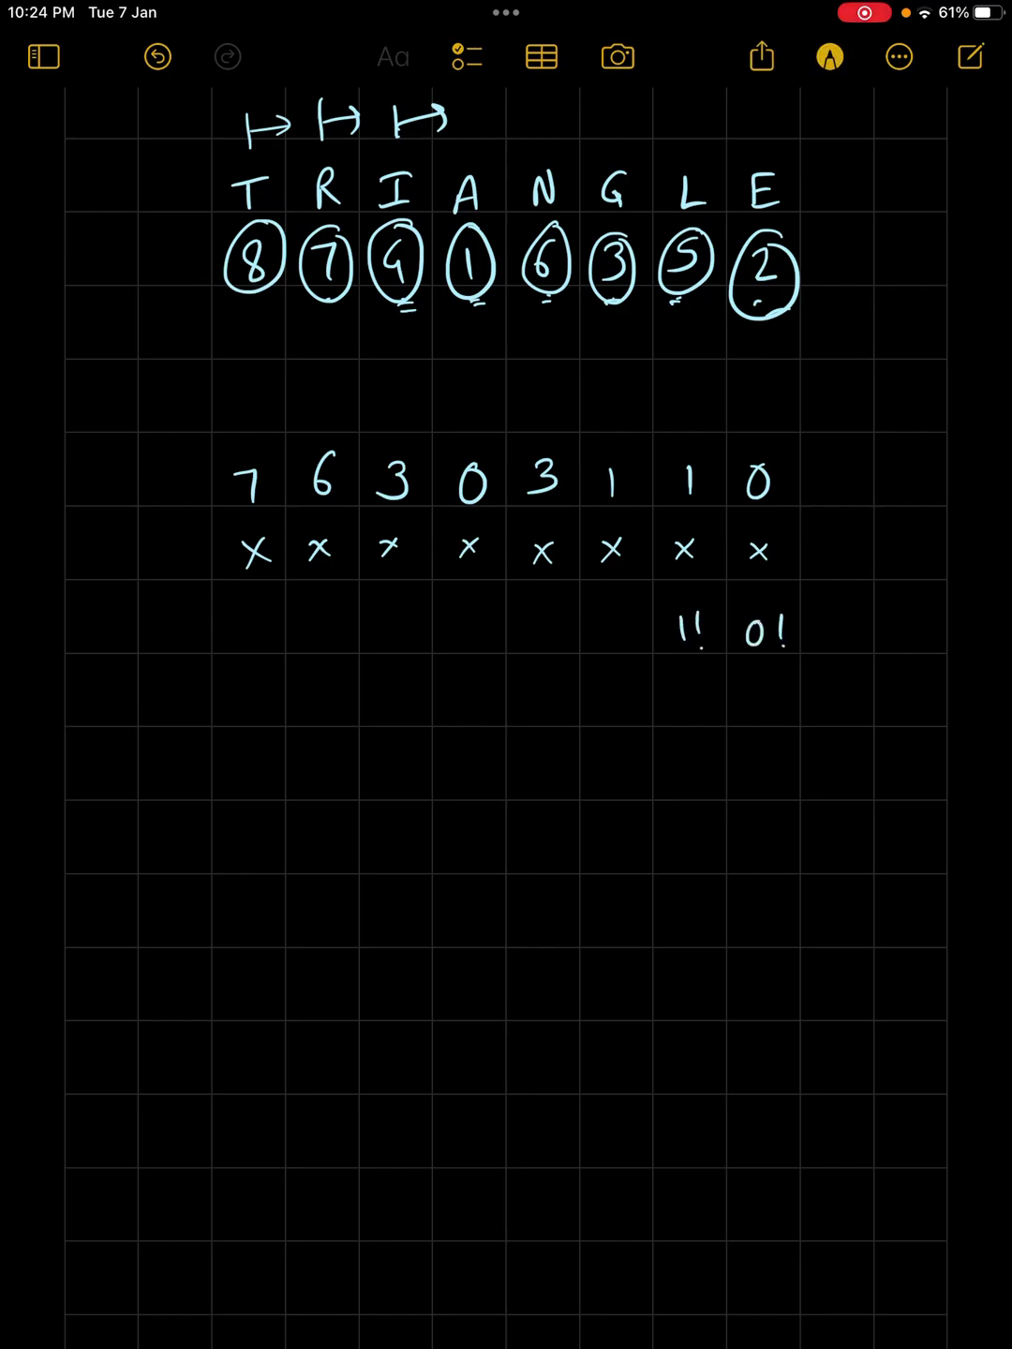
left_click_drag(605, 614, 630, 646)
left_click_drag(532, 612, 548, 646)
mouse_move(452, 619)
left_mouse_down()
mouse_move(467, 650)
mouse_move(484, 651)
left_mouse_up()
mouse_move(376, 616)
left_mouse_down()
mouse_move(378, 641)
mouse_move(403, 643)
left_mouse_up()
left_click_drag(408, 622, 411, 639)
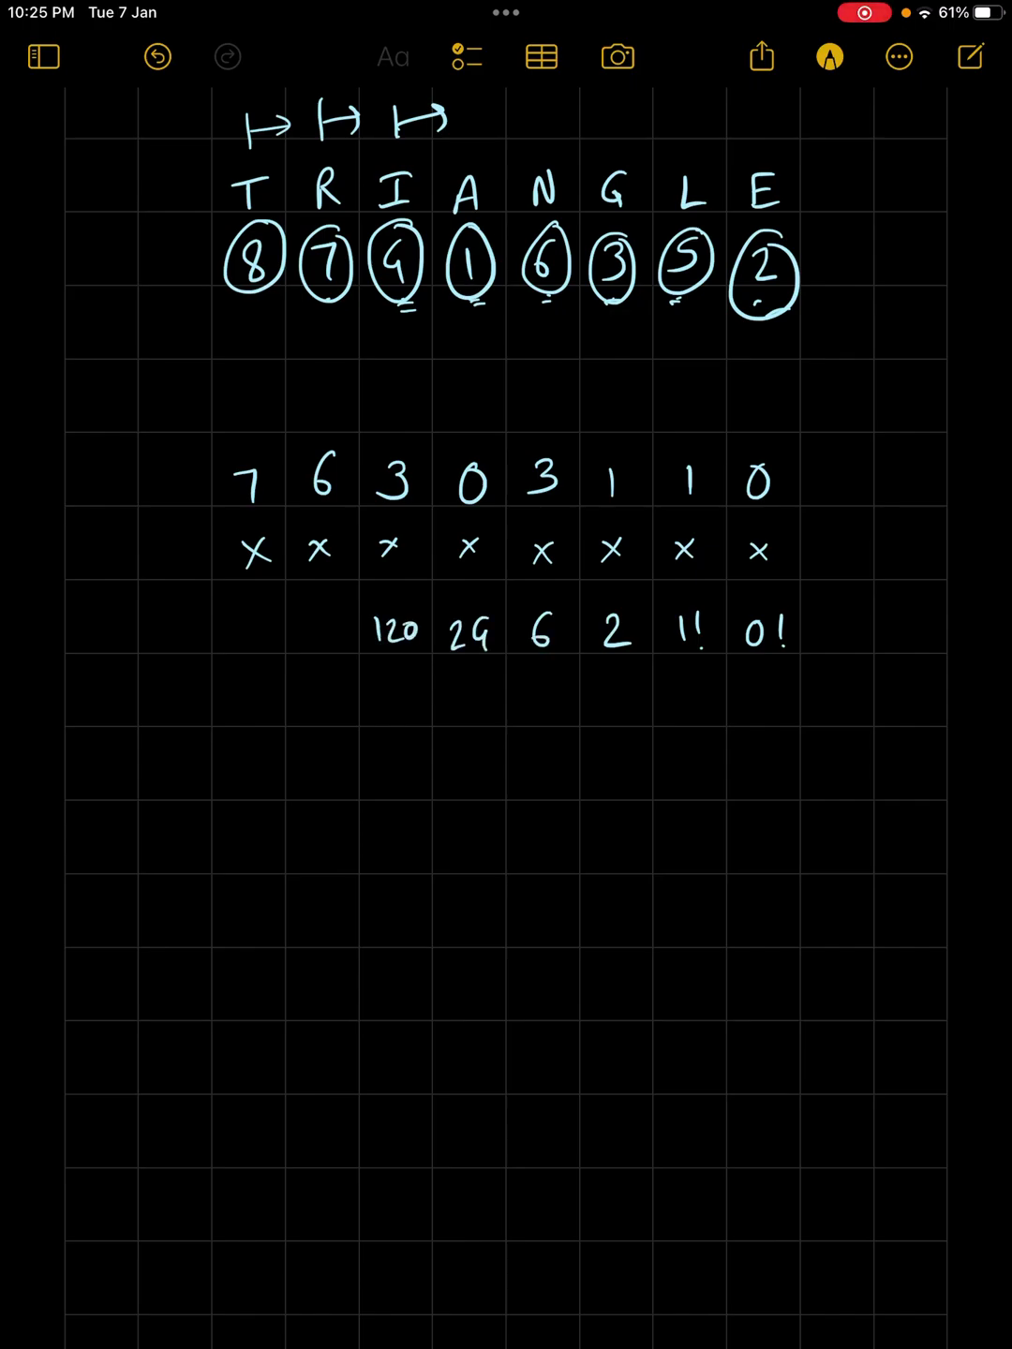
mouse_move(307, 613)
left_mouse_down()
mouse_move(319, 640)
mouse_move(337, 640)
left_mouse_up()
left_click_drag(341, 622, 341, 637)
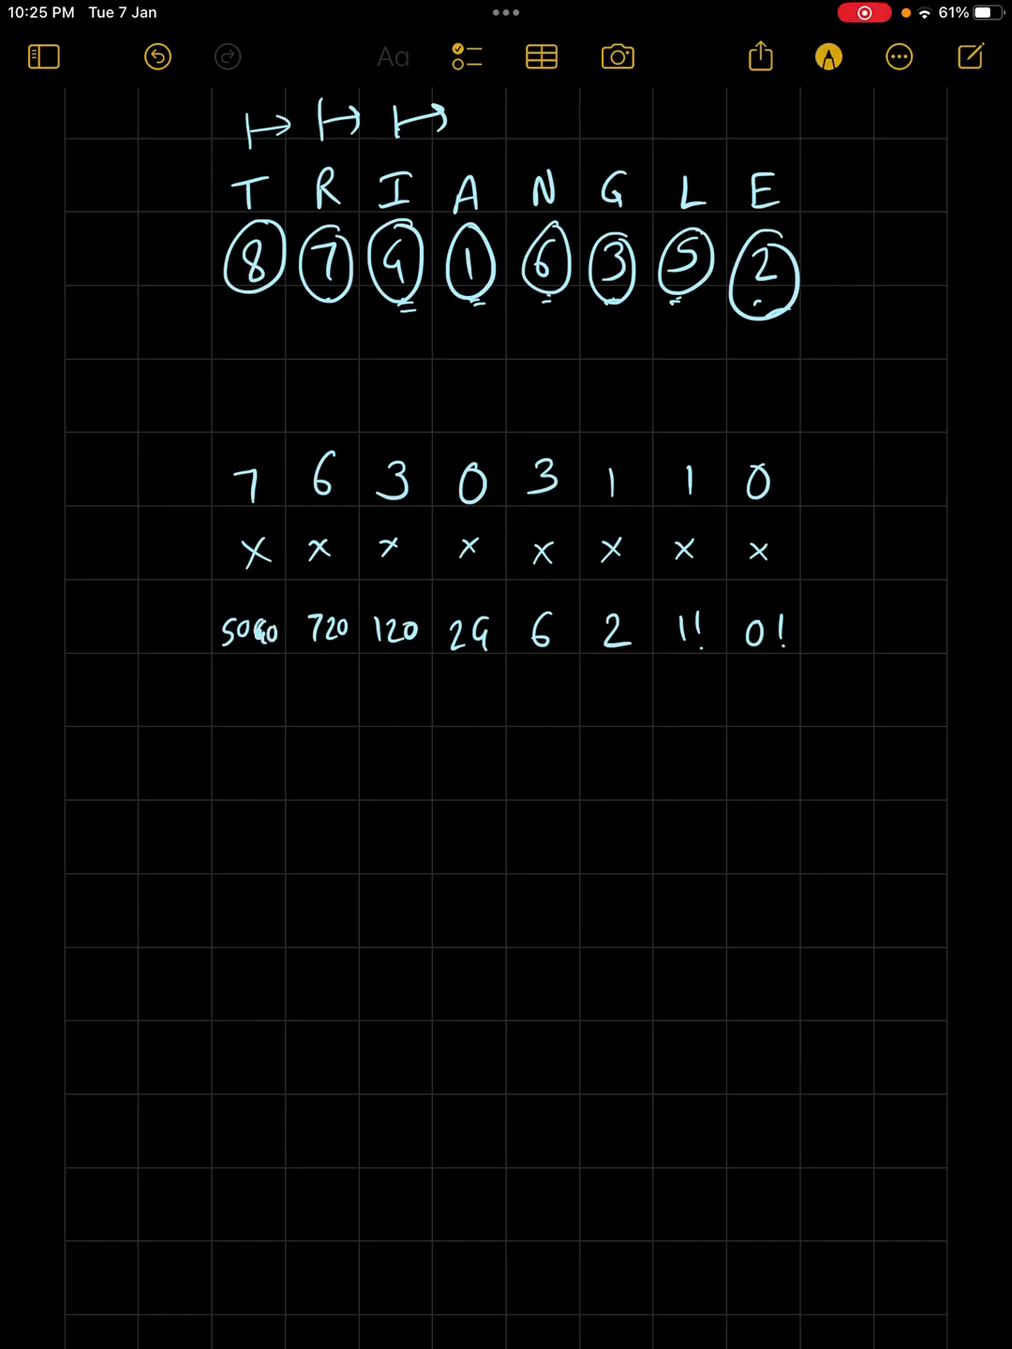
scroll(506, 675, "down", 2)
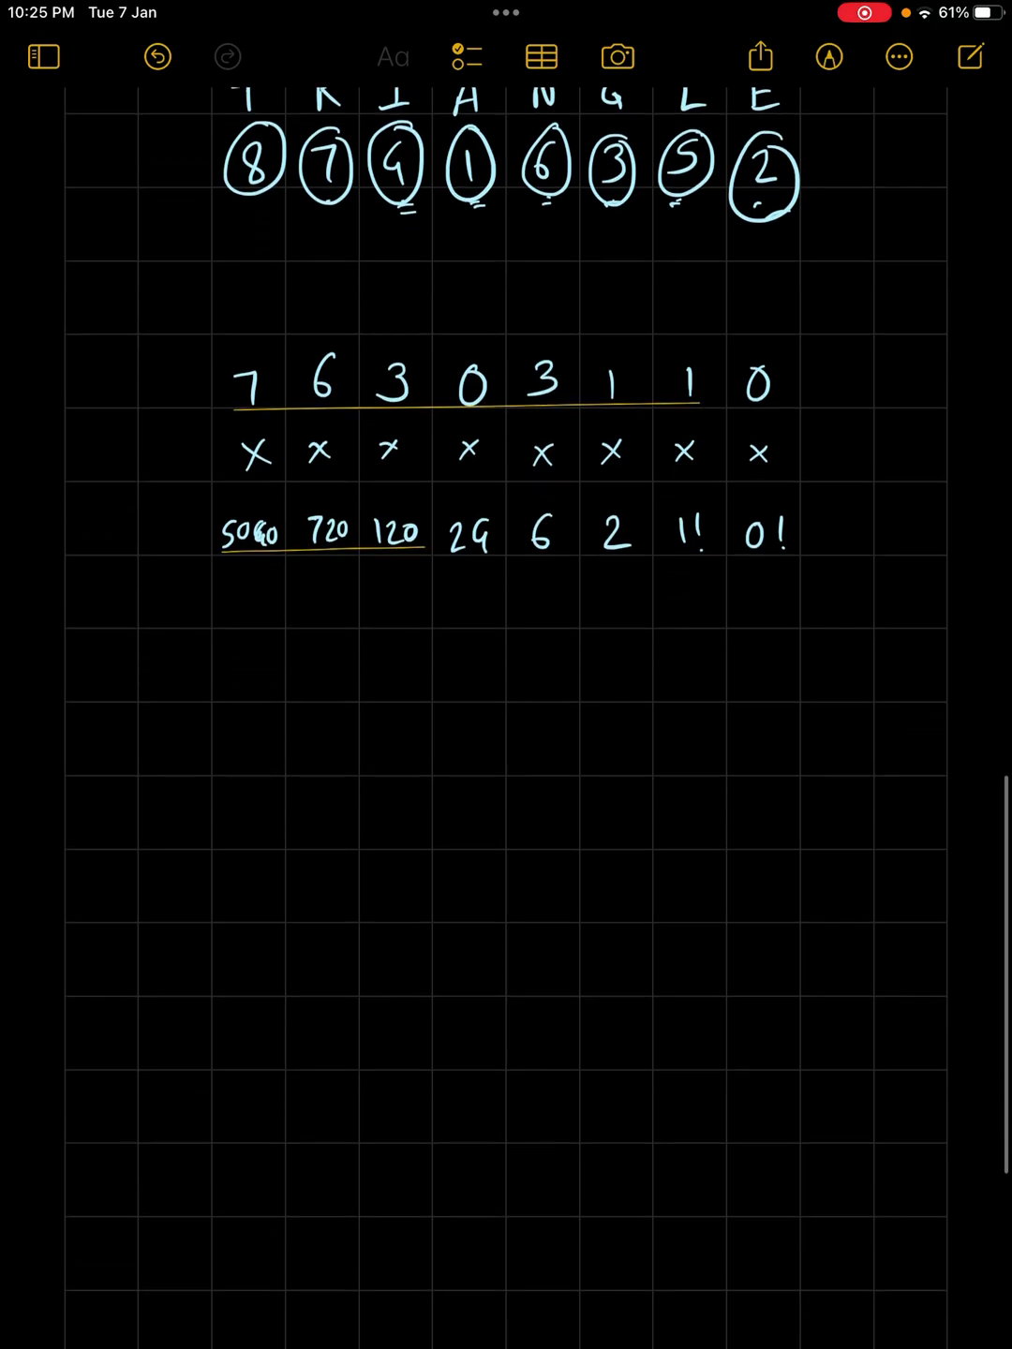
Circle the first three count-factorial columns and mark the first two M+
left_click_drag(264, 329, 287, 368)
left_click_drag(200, 633, 259, 609)
left_click_drag(249, 594, 250, 623)
mouse_move(345, 319)
left_mouse_down()
mouse_move(345, 331)
mouse_move(348, 323)
left_mouse_up()
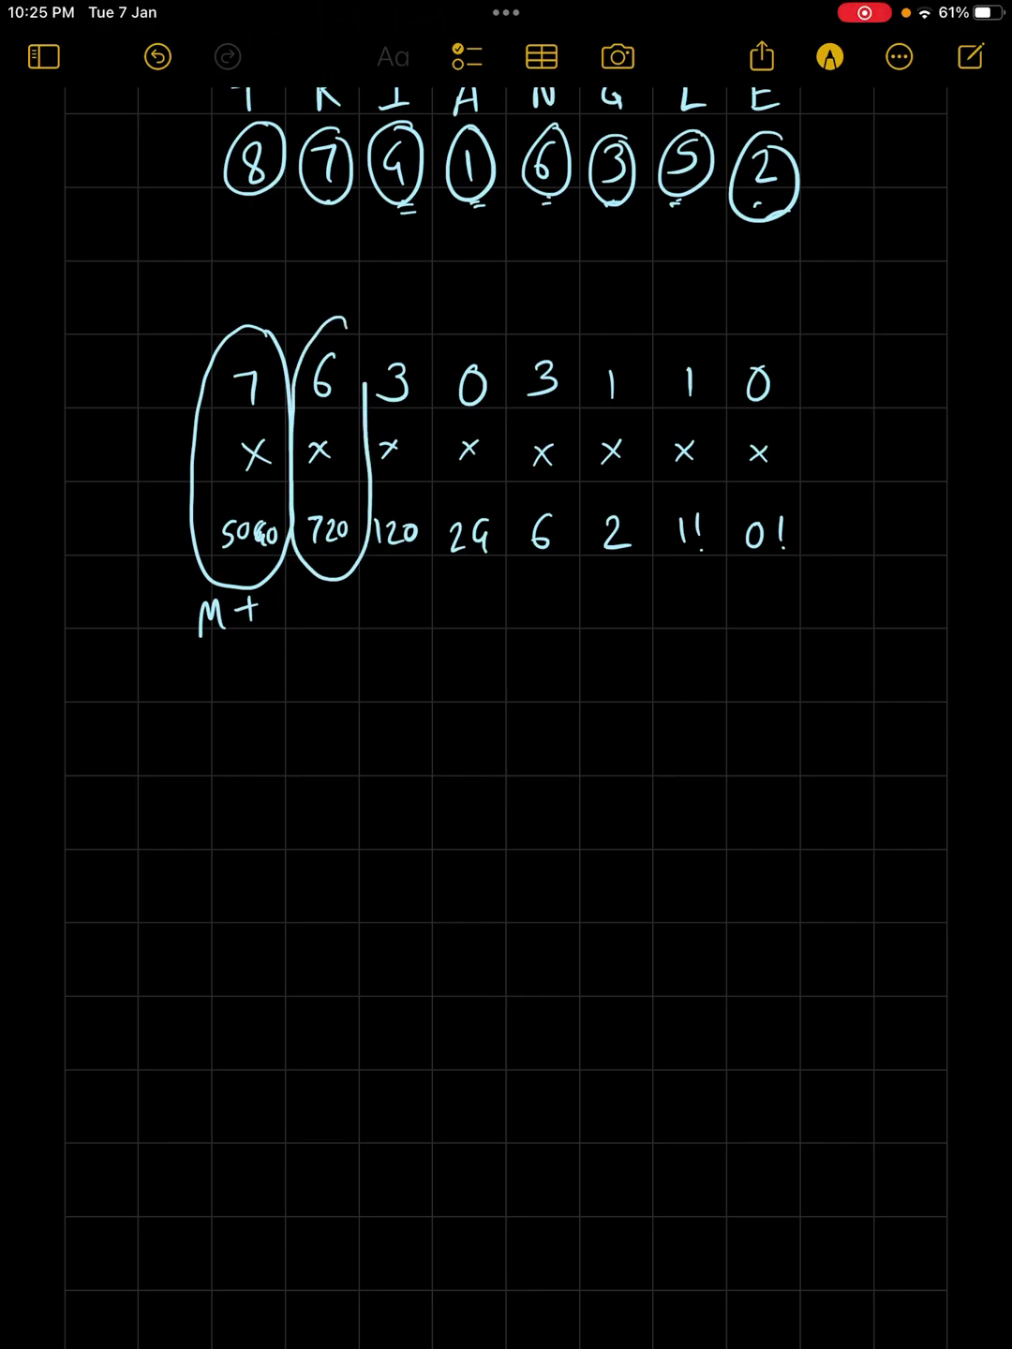
left_click_drag(307, 606, 328, 611)
left_click_drag(336, 606, 354, 615)
mouse_move(406, 318)
left_mouse_down()
mouse_move(359, 443)
mouse_move(405, 319)
left_mouse_up()
mouse_move(386, 601)
left_mouse_down()
mouse_move(386, 630)
mouse_move(402, 595)
left_mouse_up()
Mark the third column M+, then write MRC and the total 39981 below
mouse_move(407, 608)
left_mouse_down()
mouse_move(423, 608)
mouse_move(417, 621)
left_mouse_up()
left_click_drag(502, 614, 513, 614)
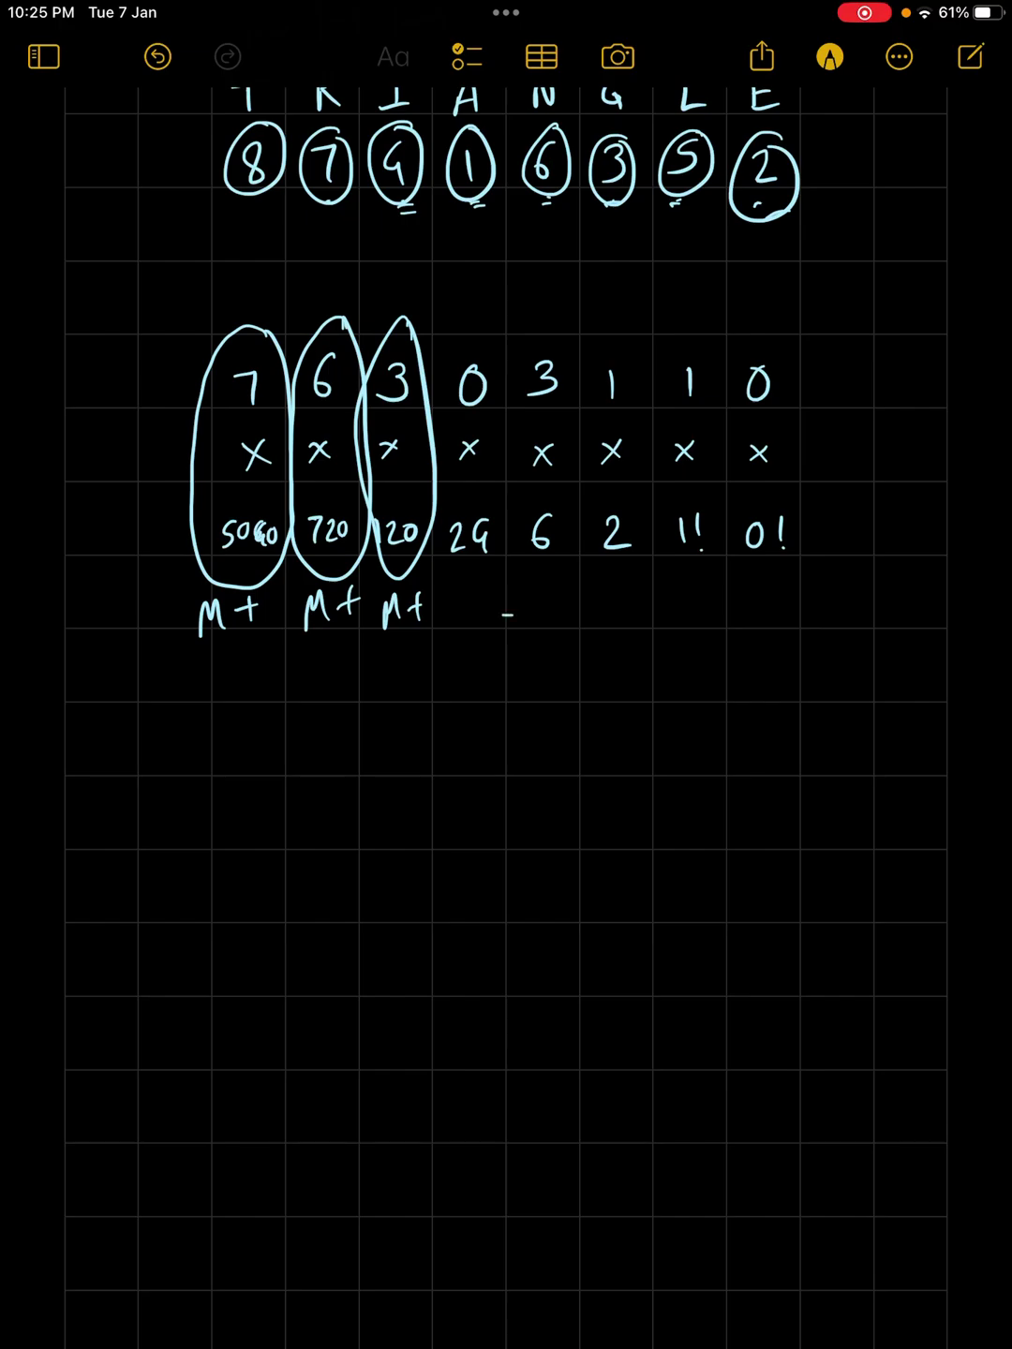
left_click_drag(670, 611, 734, 613)
mouse_move(394, 761)
left_mouse_down()
mouse_move(449, 744)
mouse_move(473, 748)
left_mouse_up()
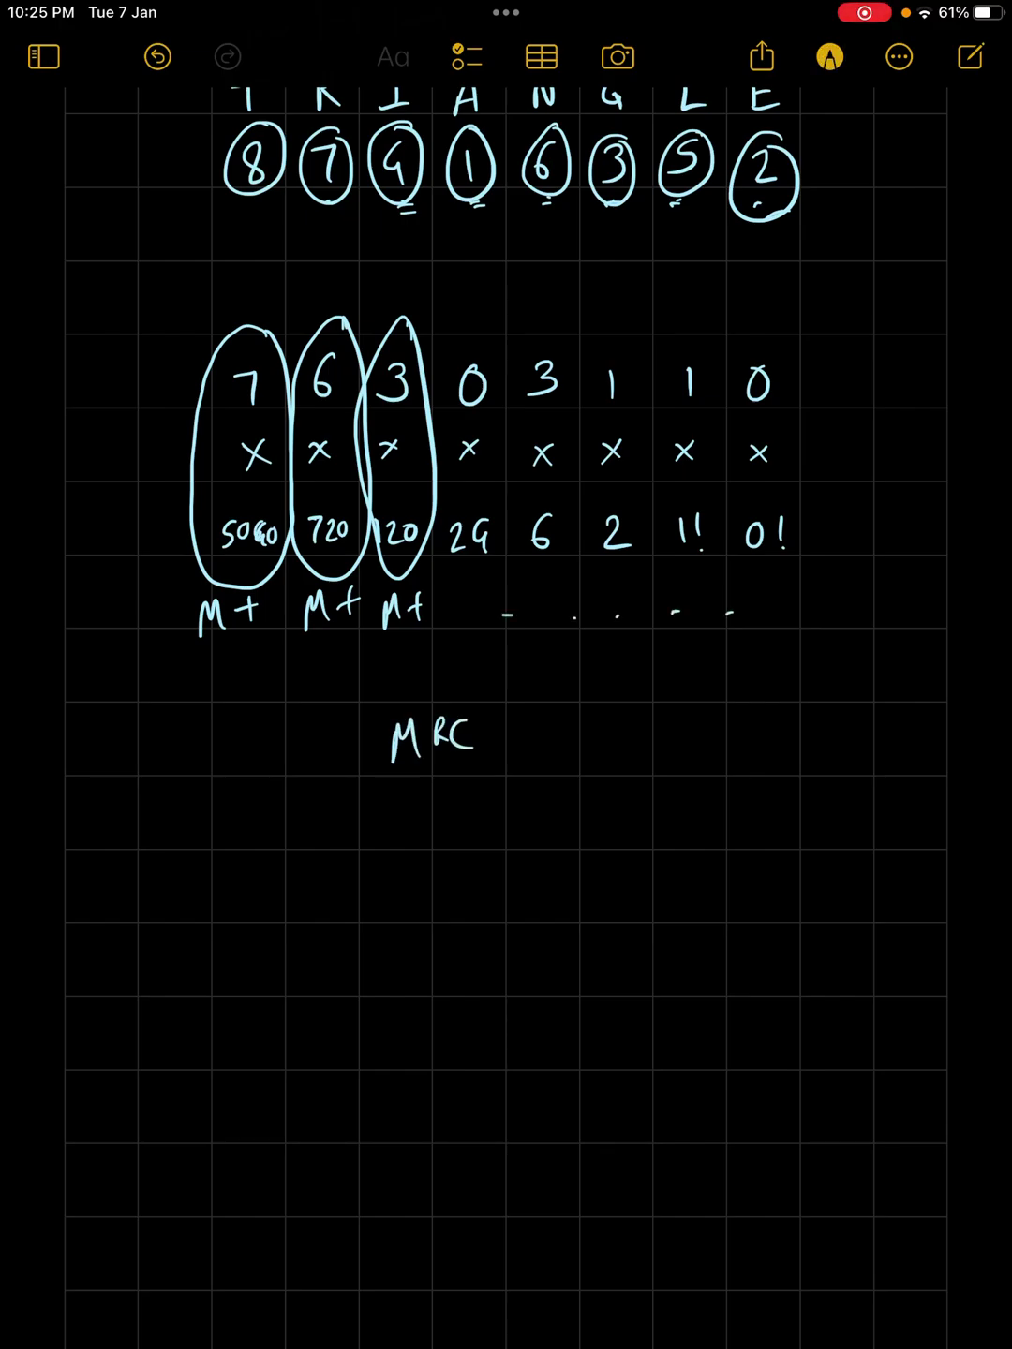
mouse_move(435, 865)
left_mouse_down()
mouse_move(442, 912)
mouse_move(581, 898)
left_mouse_up()
scroll(506, 737, "down", 5)
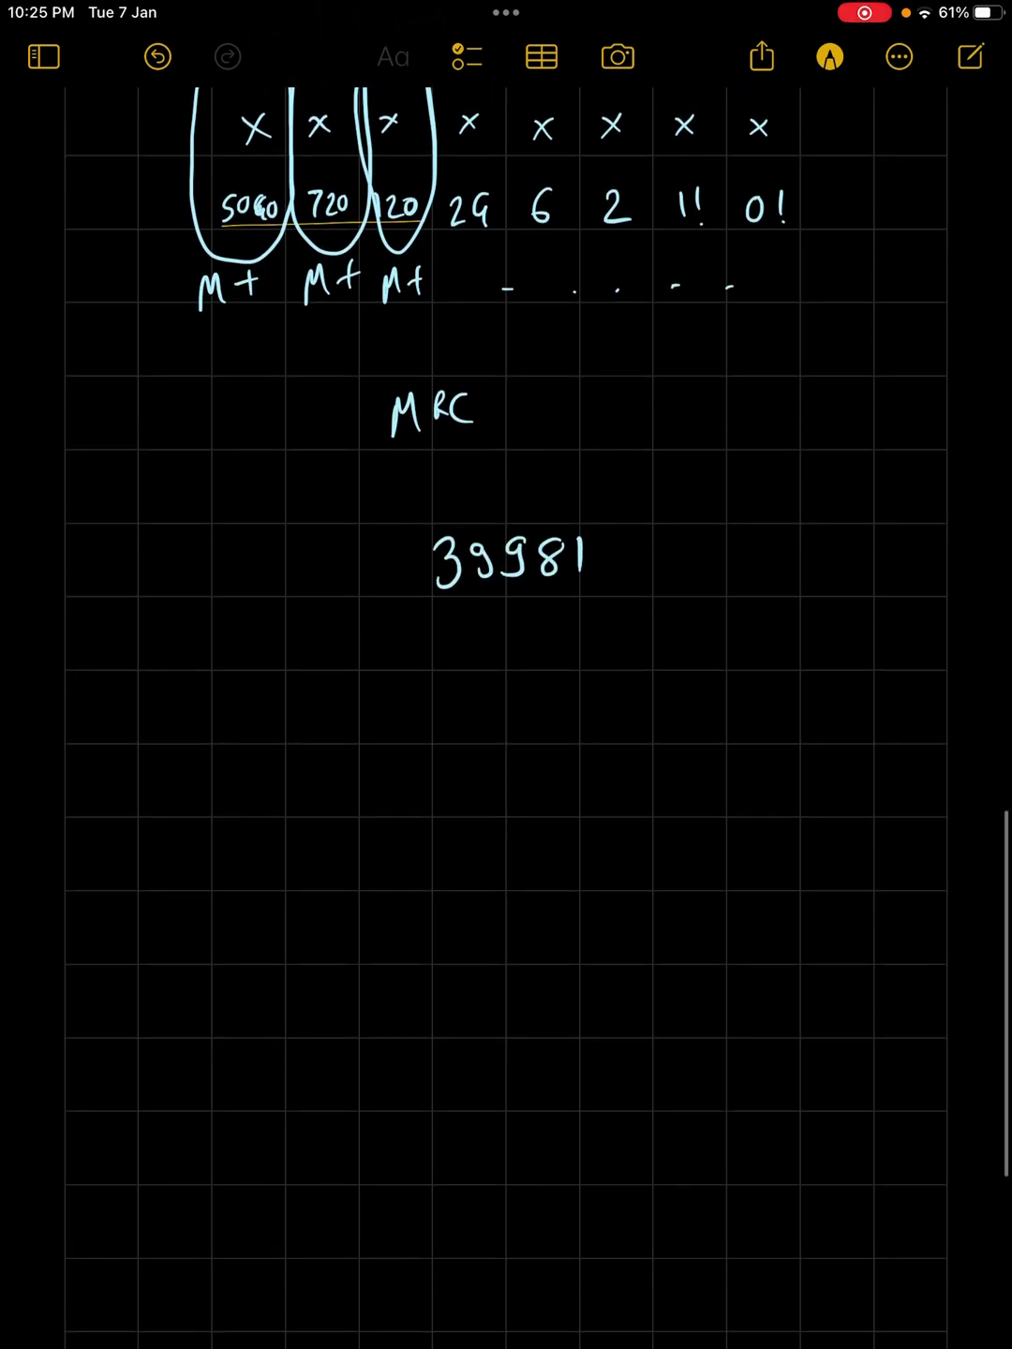
Write + 1 under 39981, draw the sum line, and start writing 39982
left_click(158, 56)
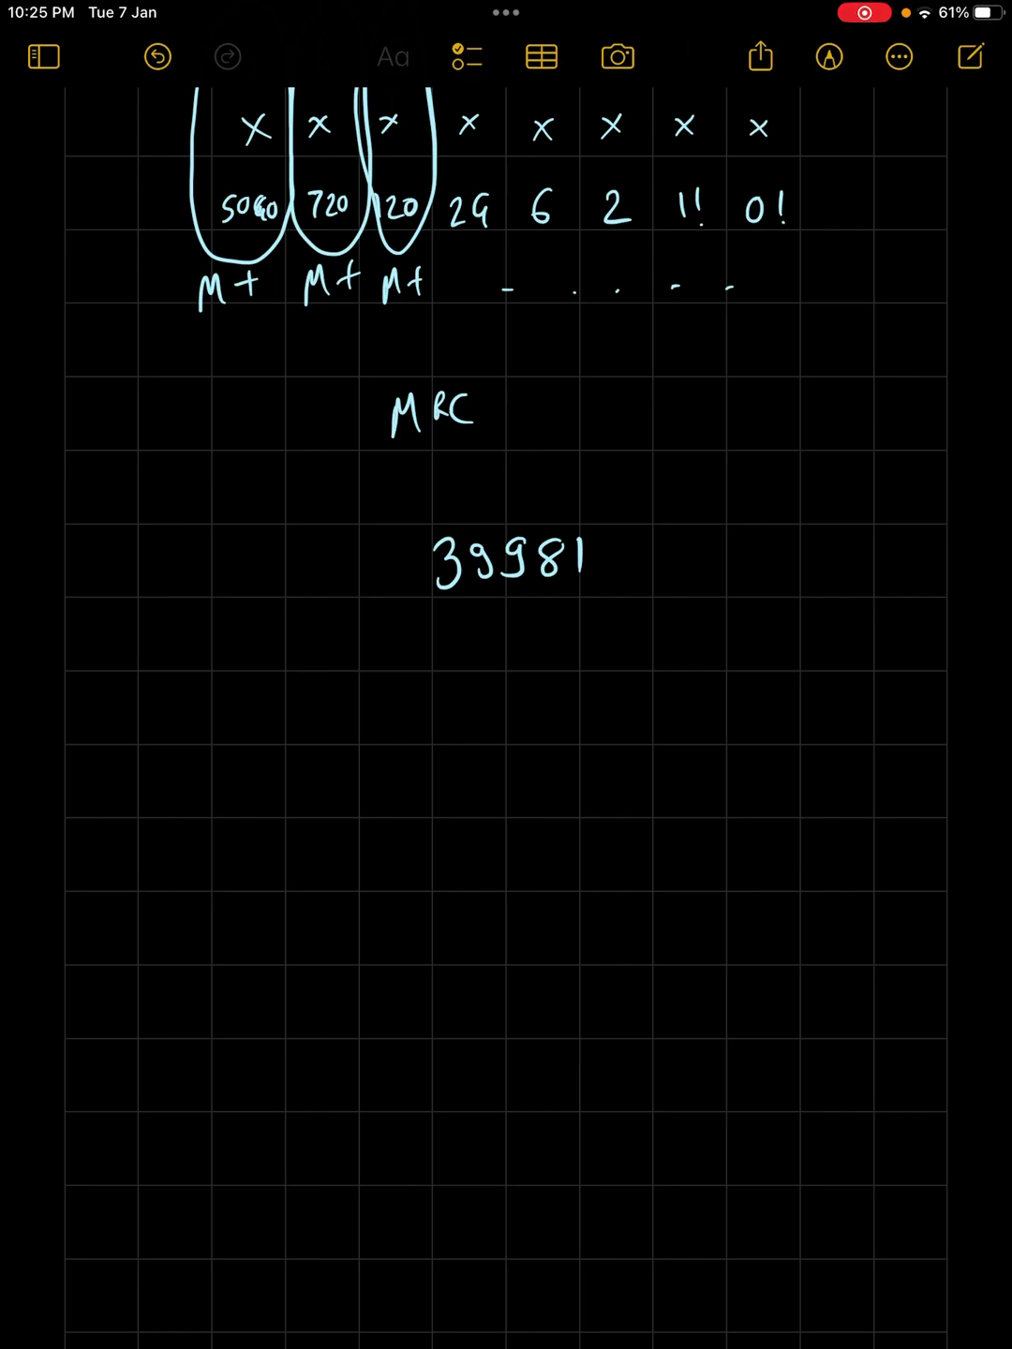
left_click_drag(411, 640, 445, 639)
left_click_drag(432, 623, 432, 657)
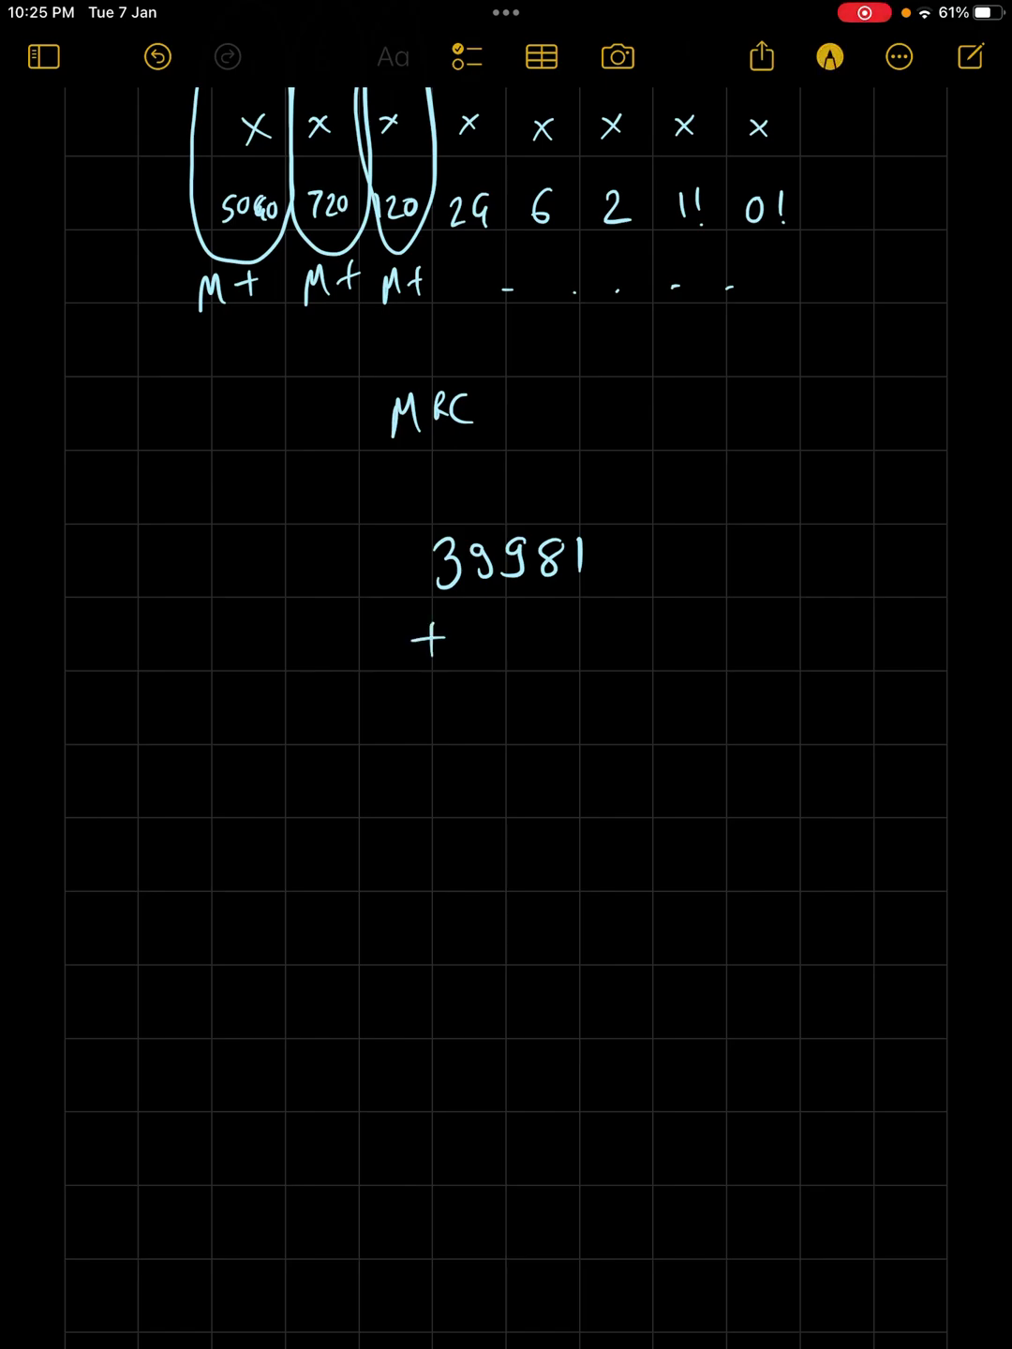
left_click_drag(572, 607, 572, 632)
left_click_drag(439, 674, 629, 653)
mouse_move(470, 692)
left_mouse_down()
mouse_move(480, 729)
mouse_move(568, 713)
left_mouse_up()
left_click_drag(576, 677, 596, 709)
left_click_drag(464, 751, 618, 721)
left_click_drag(487, 771, 610, 737)
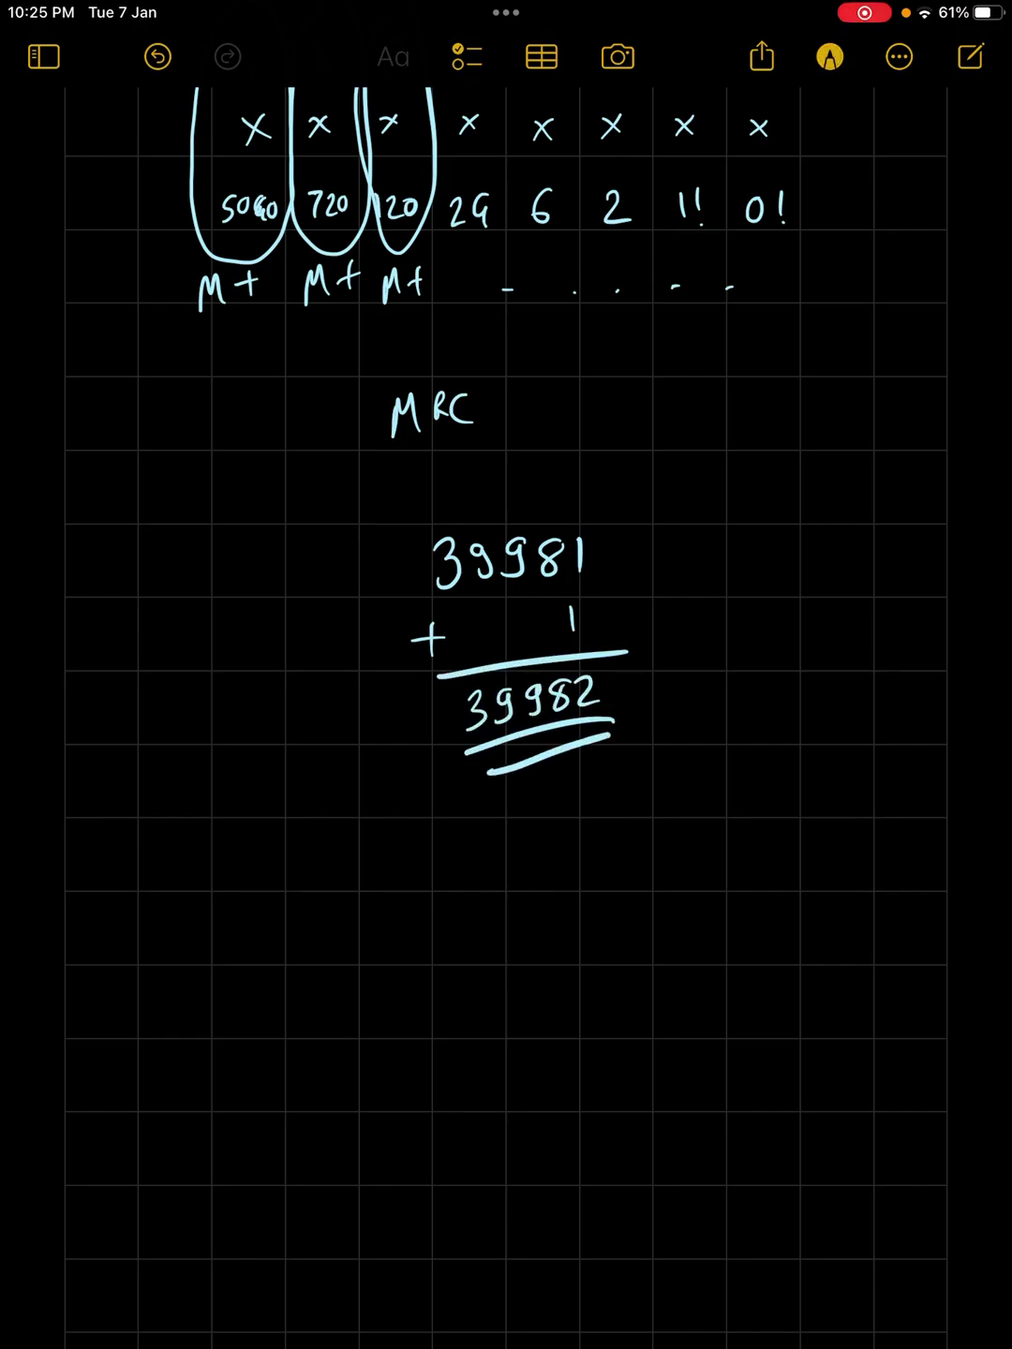
scroll(506, 674, "up", 5)
scroll(506, 675, "up", 8)
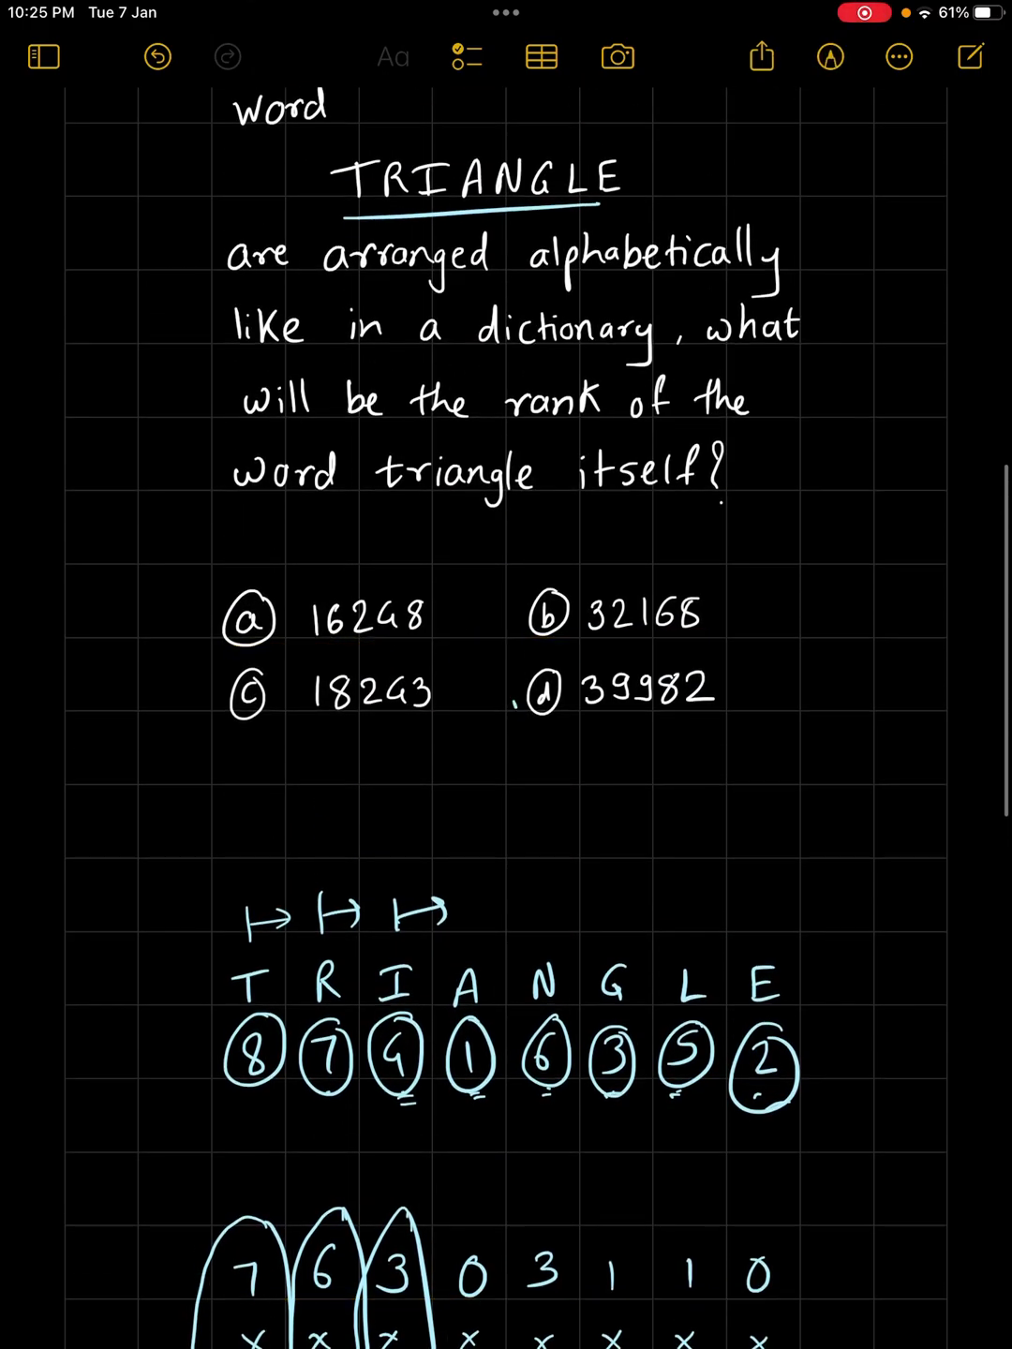
left_click_drag(516, 701, 580, 662)
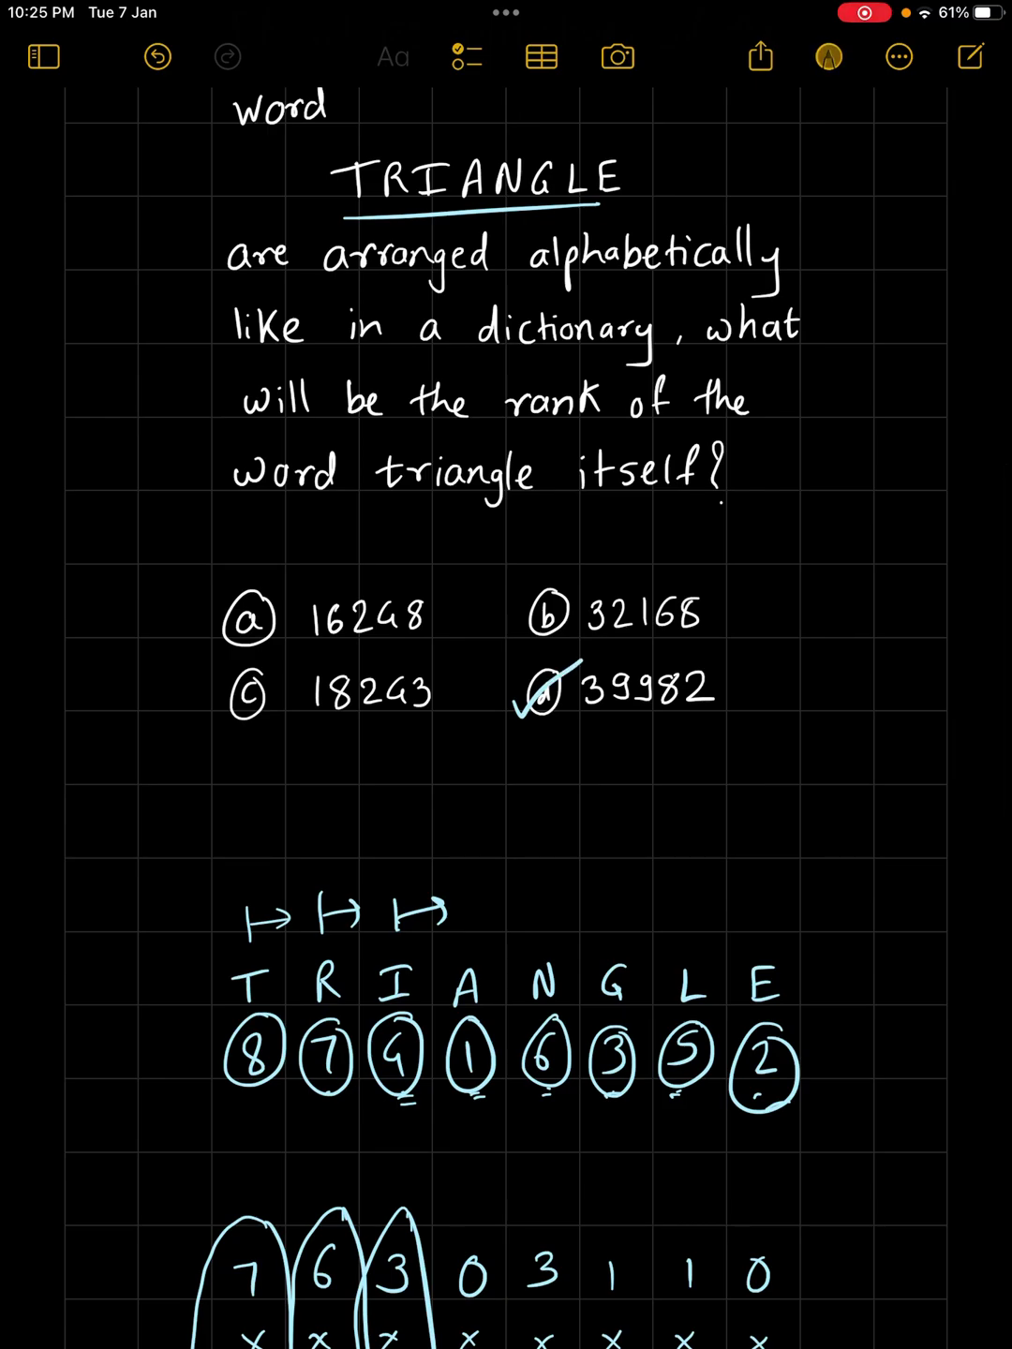